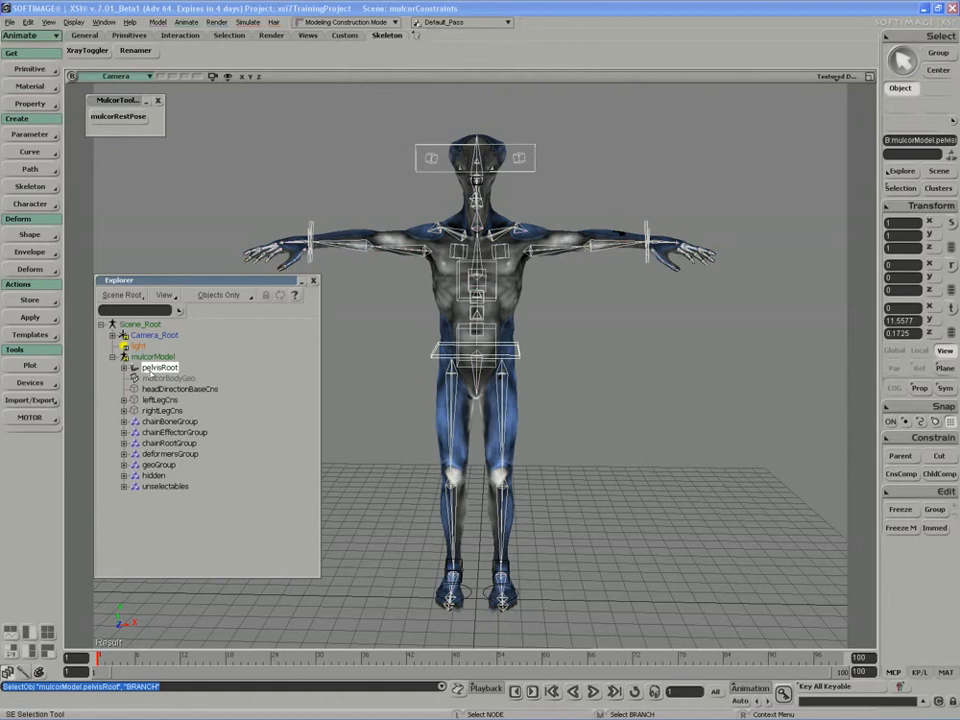
# Step: Examine the top-level objects under mulcorModel by selecting headDirectionBaseCns, leftLegCns and rightLegCns, the whole range up to pelvisRoot, and clear the selection
pyautogui.press('s')
pyautogui.moveTo(373, 388); pyautogui.dragTo(409, 379, button='right')
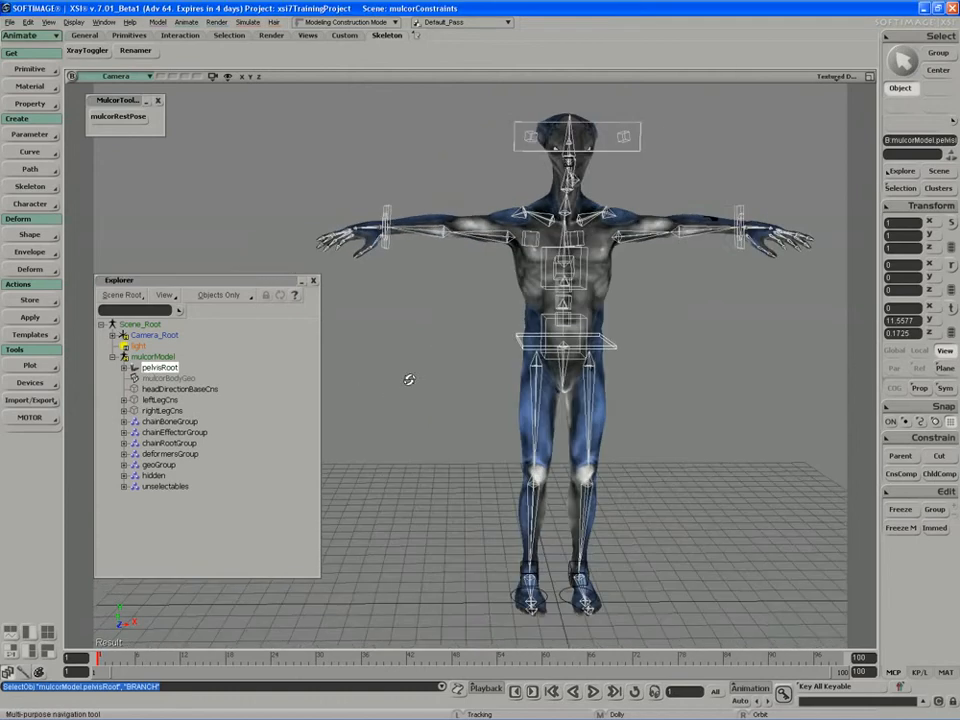
pyautogui.moveTo(409, 379); pyautogui.dragTo(407, 345)
pyautogui.moveTo(407, 345); pyautogui.dragTo(393, 348, button='right')
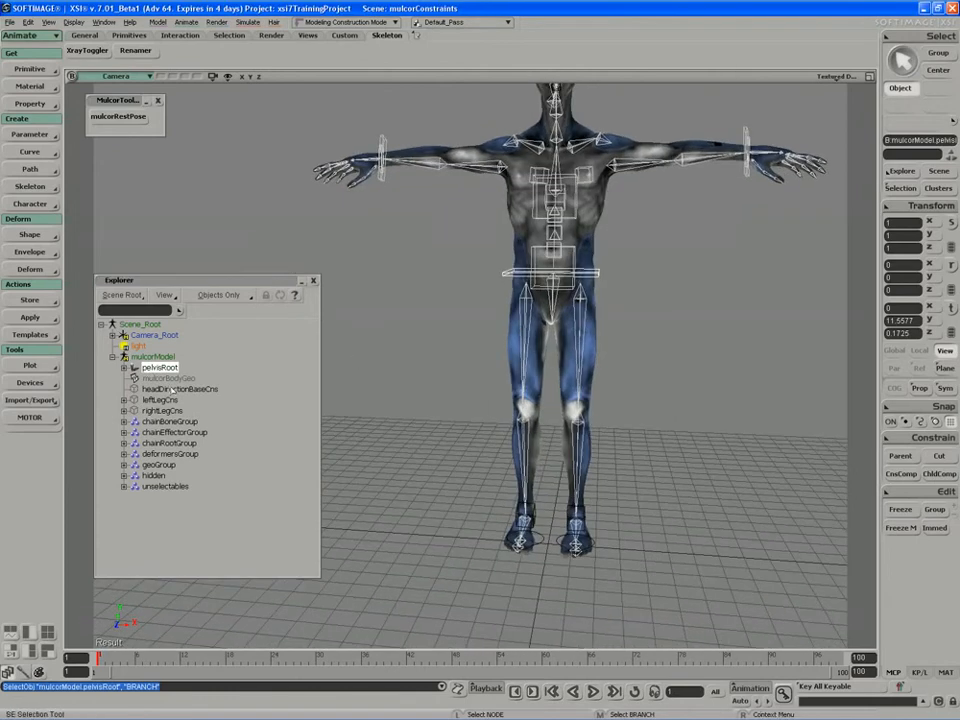
pyautogui.click(176, 389)
pyautogui.press('s')
pyautogui.moveTo(560, 385); pyautogui.dragTo(399, 416, button='right')
pyautogui.click(160, 400)
pyautogui.click(160, 411)
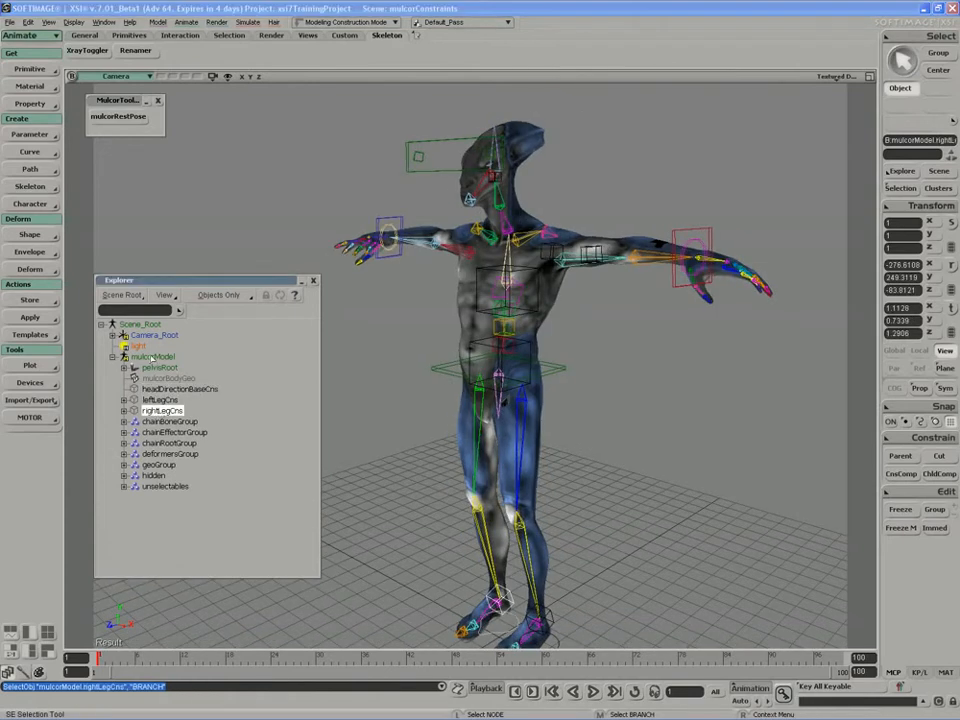
pyautogui.scroll(-2, 371, 381)
pyautogui.press('s')
pyautogui.moveTo(371, 381); pyautogui.dragTo(377, 374)
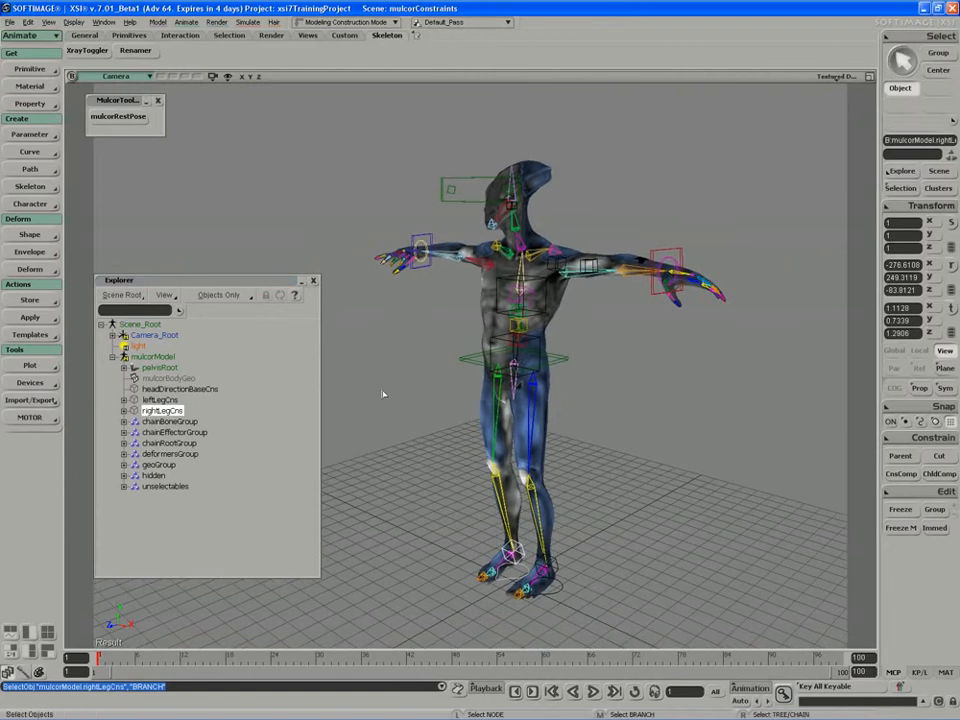
pyautogui.keyDown('shift'); pyautogui.click(157, 368); pyautogui.keyUp('shift')
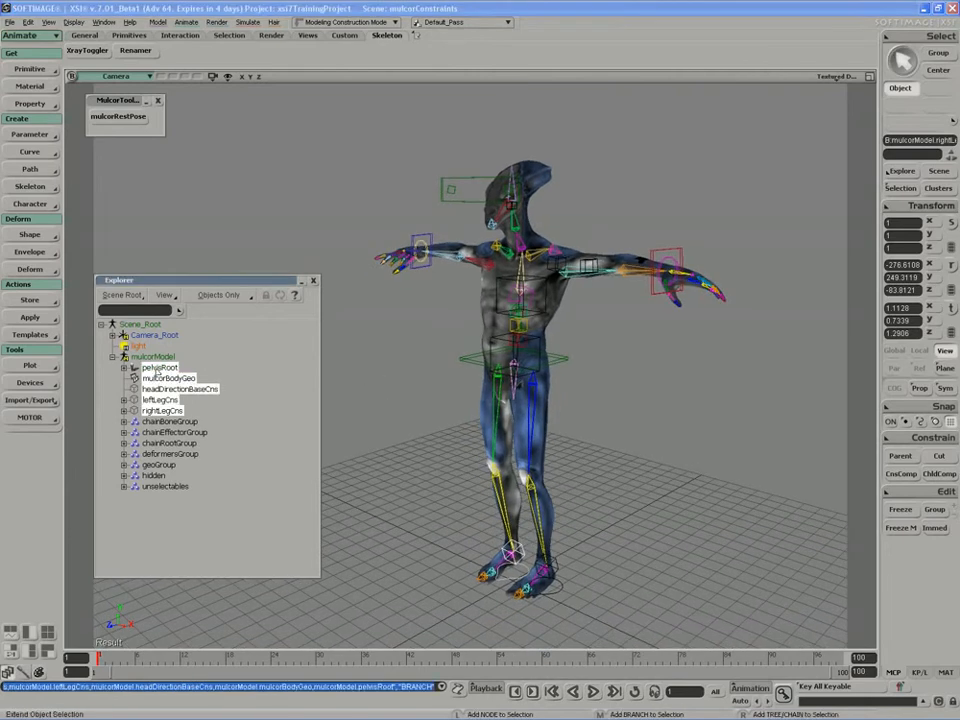
pyautogui.click(394, 437)
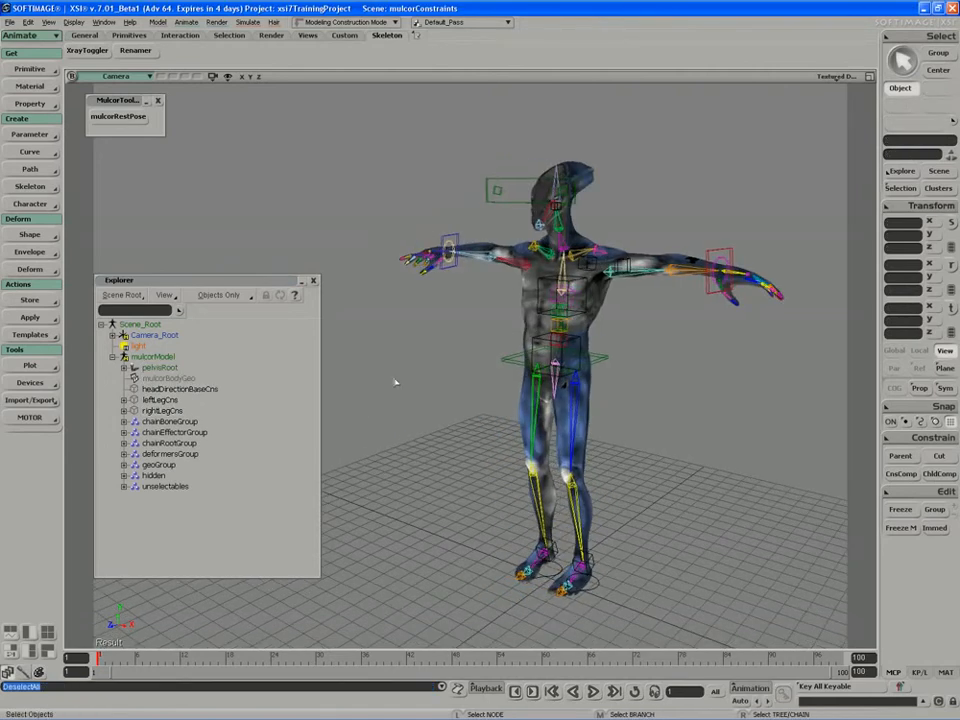
# Step: Create a circle curve primitive and rotate it -90 degrees about X so it lies flat around the character's feet
pyautogui.click(29, 69)
pyautogui.moveTo(85, 80)
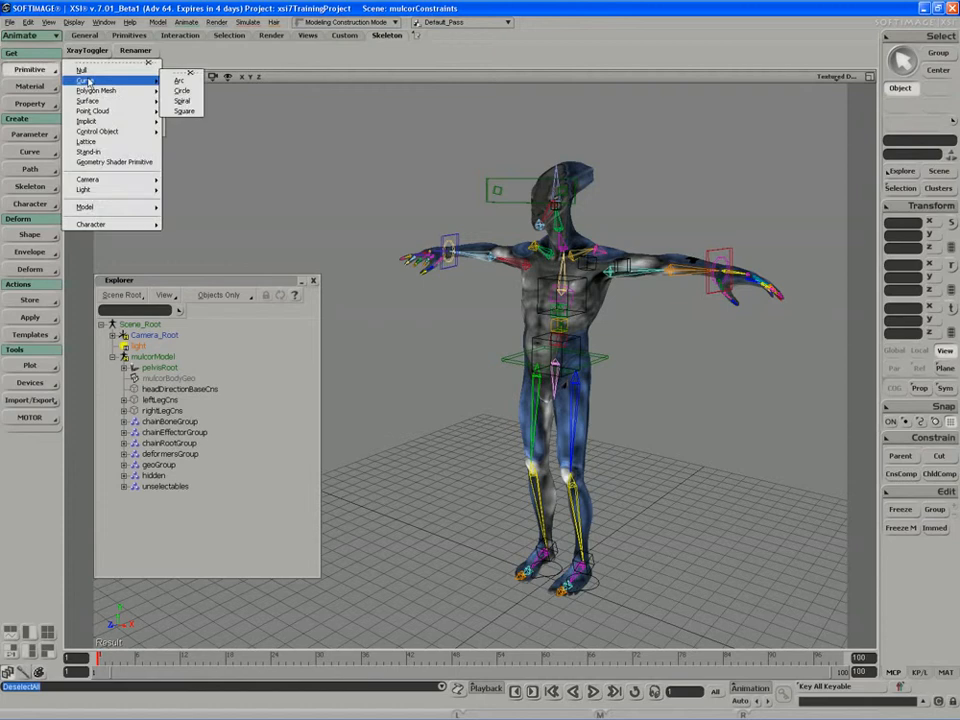
pyautogui.click(195, 92)
pyautogui.press('c')
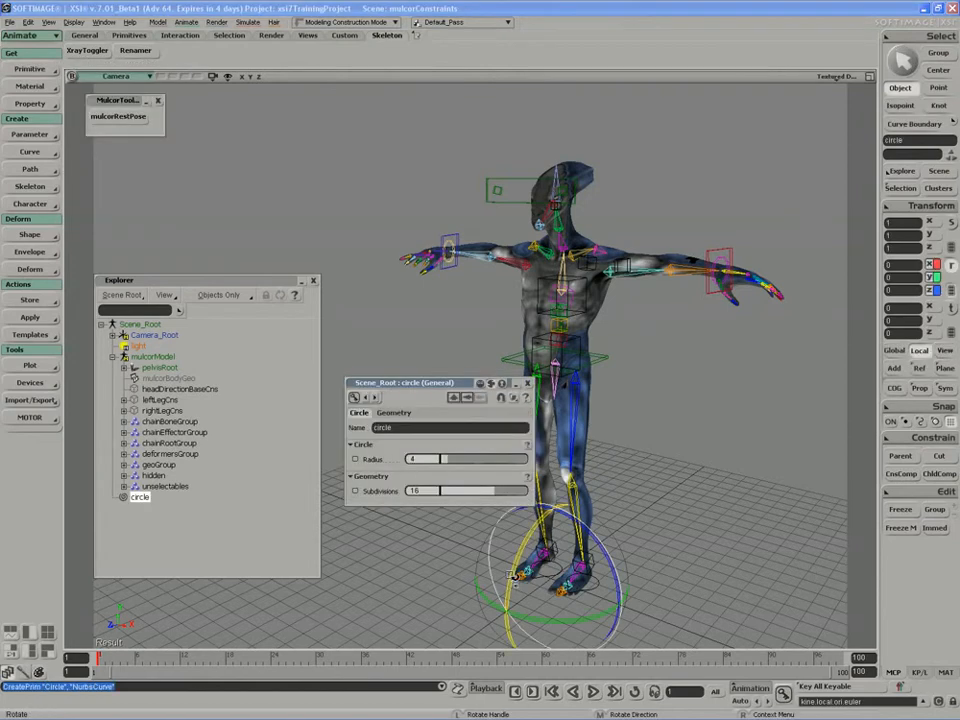
pyautogui.moveTo(519, 549); pyautogui.dragTo(556, 465)
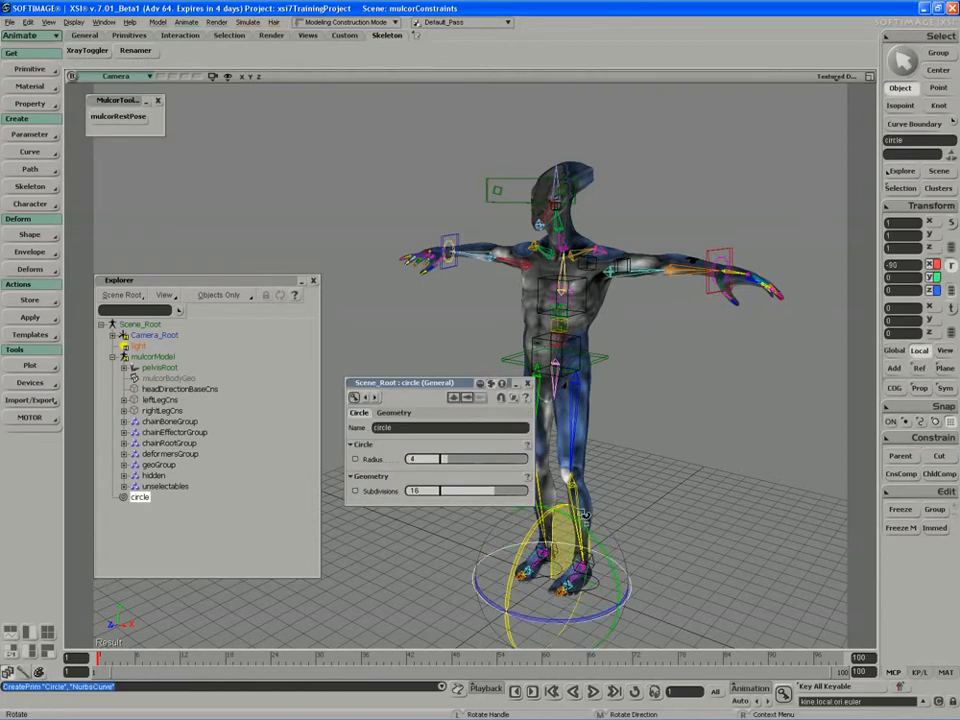
pyautogui.click(527, 383)
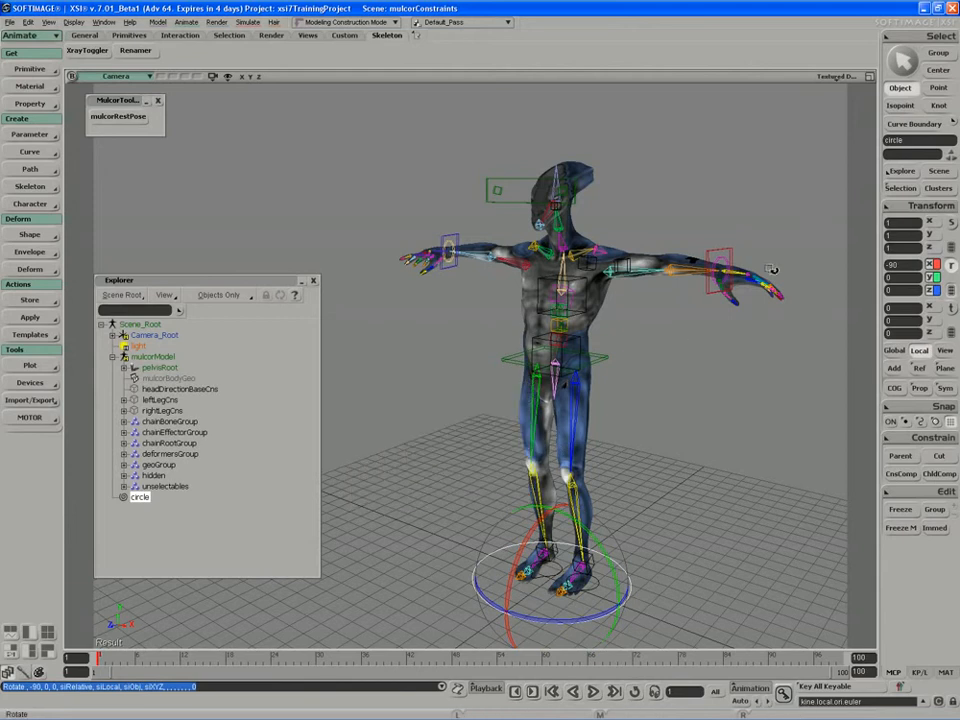
# Step: Freeze the circle's rotation and enlarge its radius to about 5.2
pyautogui.click(907, 208)
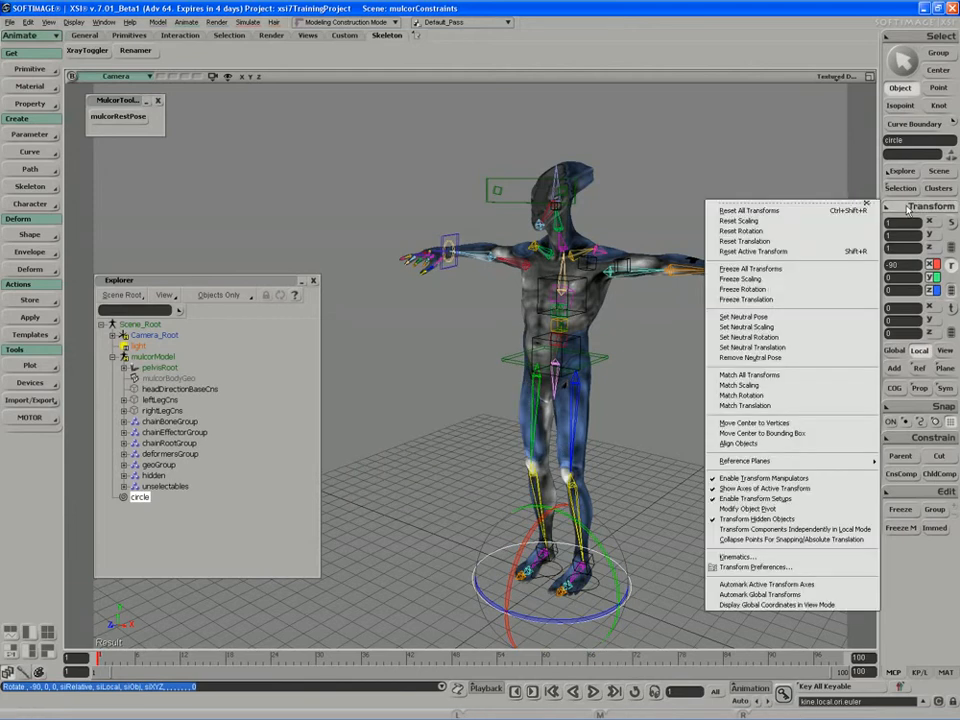
pyautogui.click(775, 291)
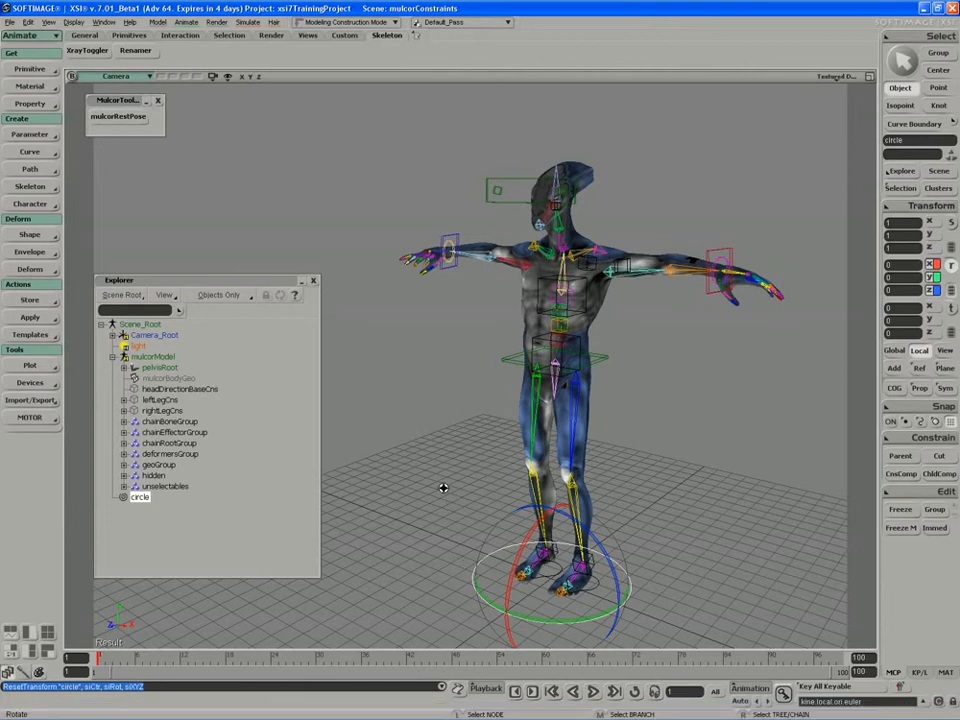
pyautogui.press('s')
pyautogui.moveTo(443, 487); pyautogui.dragTo(469, 460)
pyautogui.press('Return')
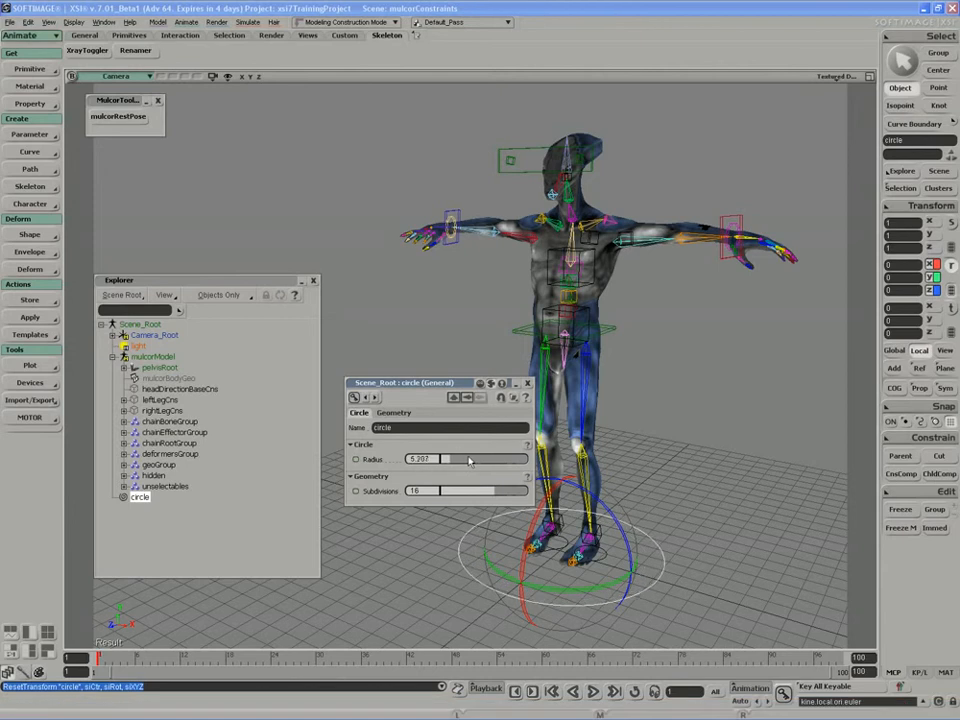
pyautogui.press('space')
pyautogui.click(527, 384)
# Step: Rename the circle around the character's feet as moveAllCtrl
pyautogui.press('s')
pyautogui.moveTo(527, 403)
pyautogui.mouseDown(button='right')
pyautogui.moveTo(505, 419)
pyautogui.moveTo(540, 414)
pyautogui.moveTo(484, 400)
pyautogui.moveTo(494, 404)
pyautogui.mouseUp(button='right')
pyautogui.press('s')
pyautogui.moveTo(505, 553); pyautogui.dragTo(493, 537, button='right')
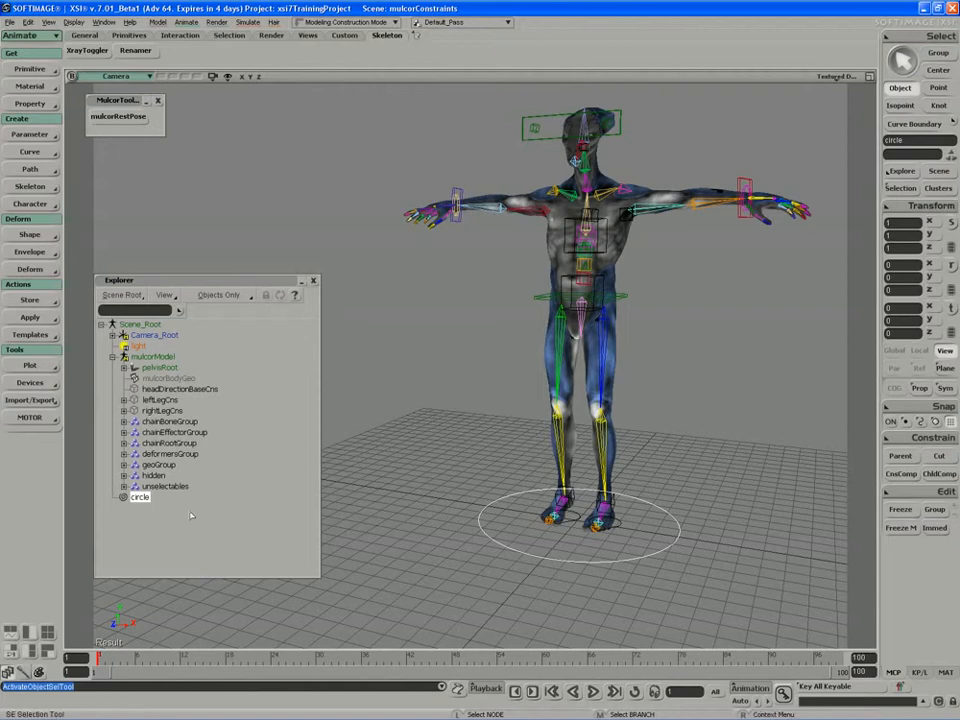
pyautogui.press('F2')
pyautogui.write('moce')
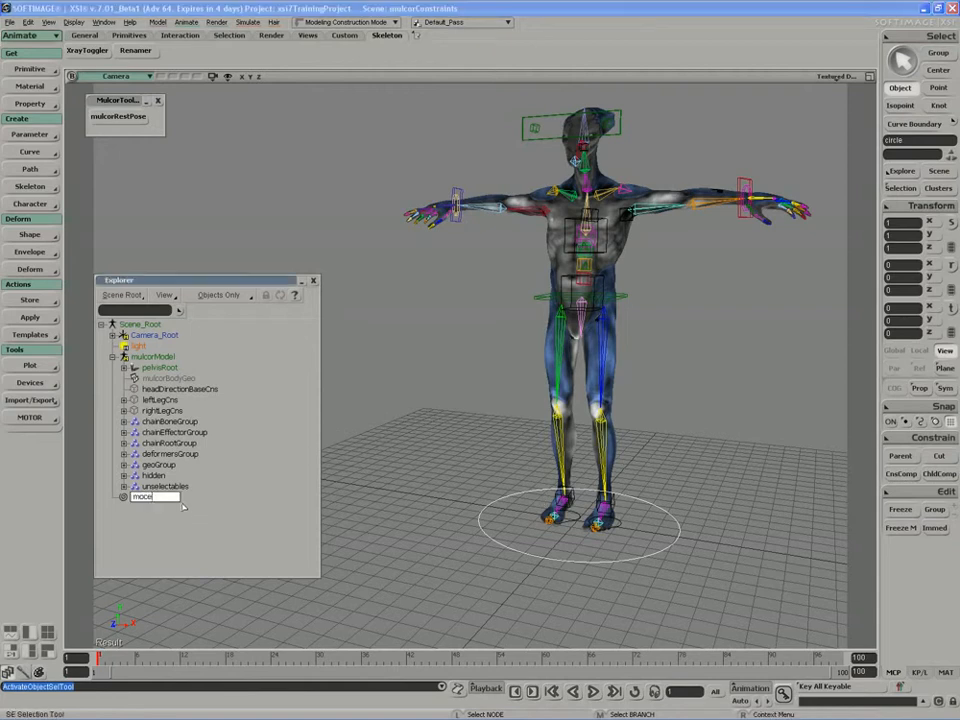
pyautogui.write('veAll')
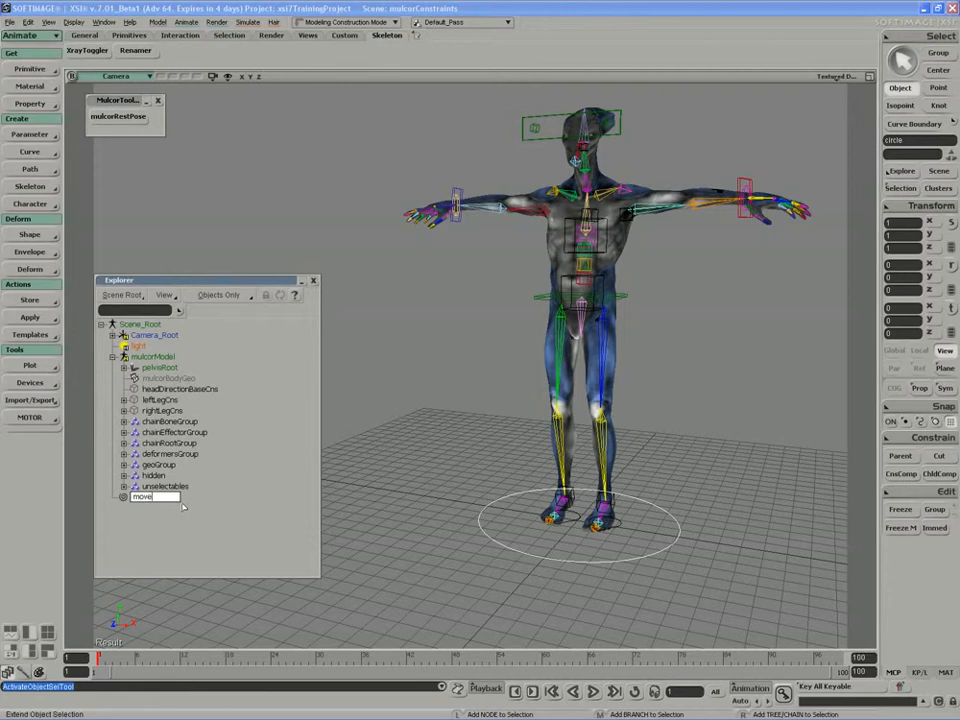
pyautogui.write('Ctr')
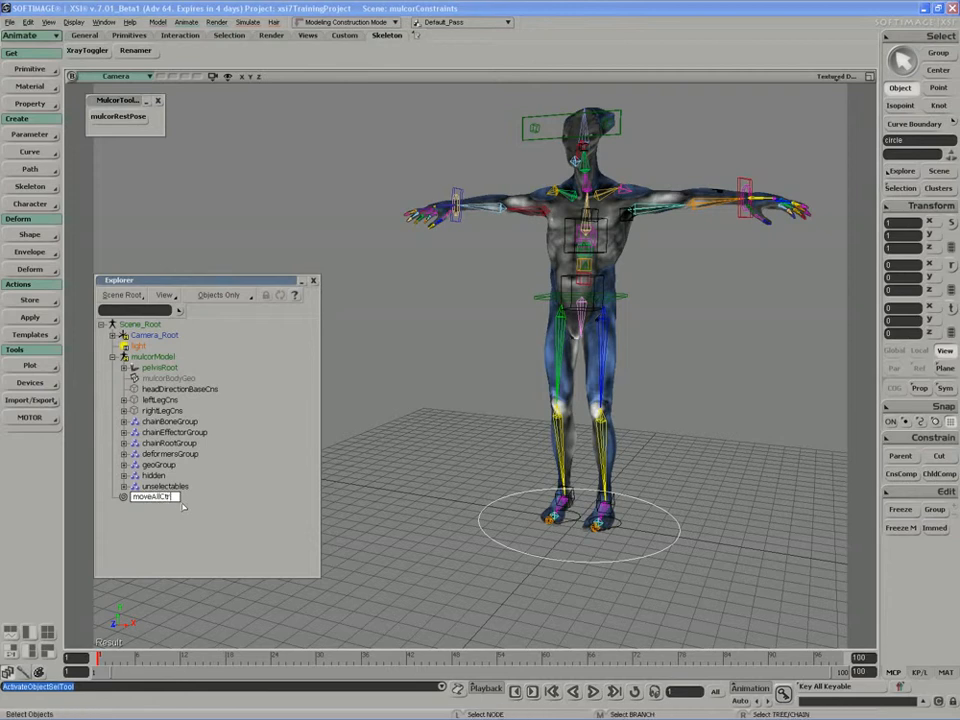
pyautogui.write('l')
pyautogui.press('Return')
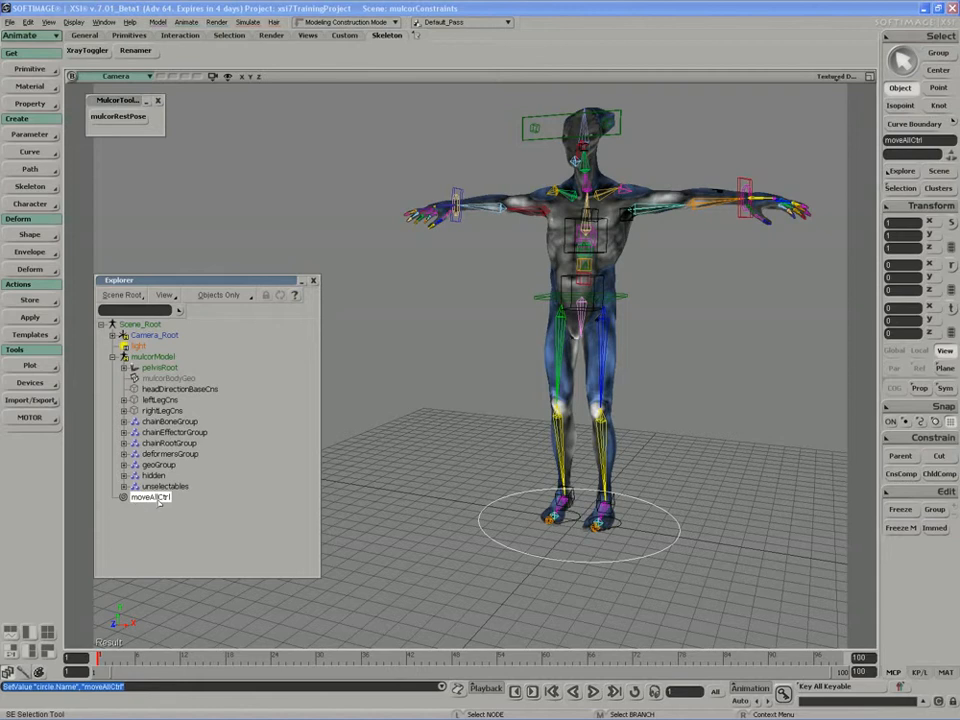
# Step: Create a null at the scene origin and rename it sclaeAllCtrl
pyautogui.click(30, 69)
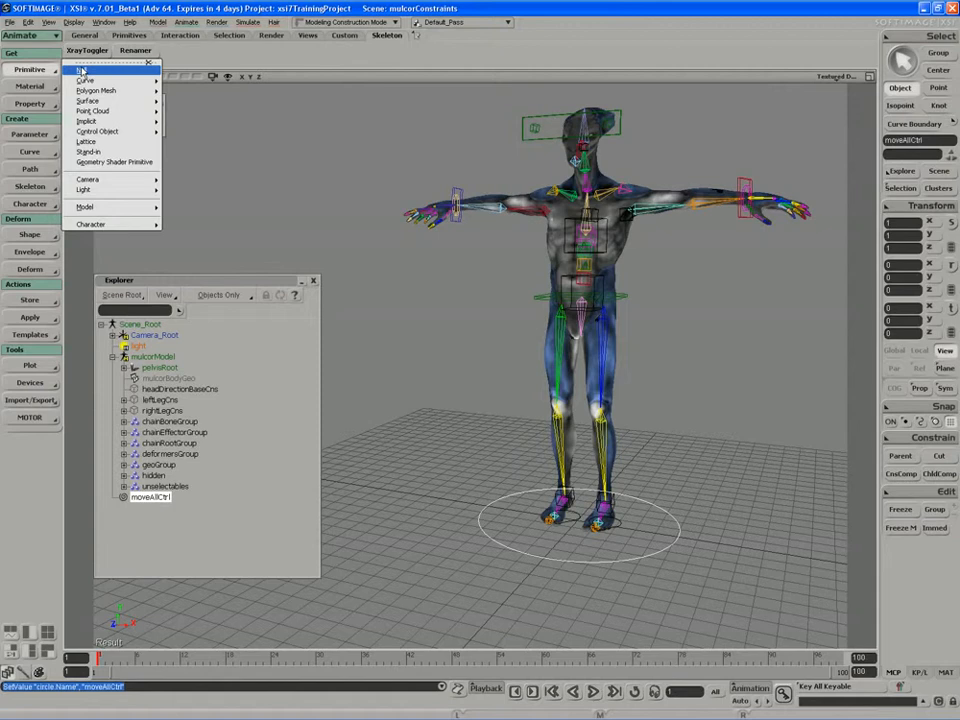
pyautogui.click(81, 70)
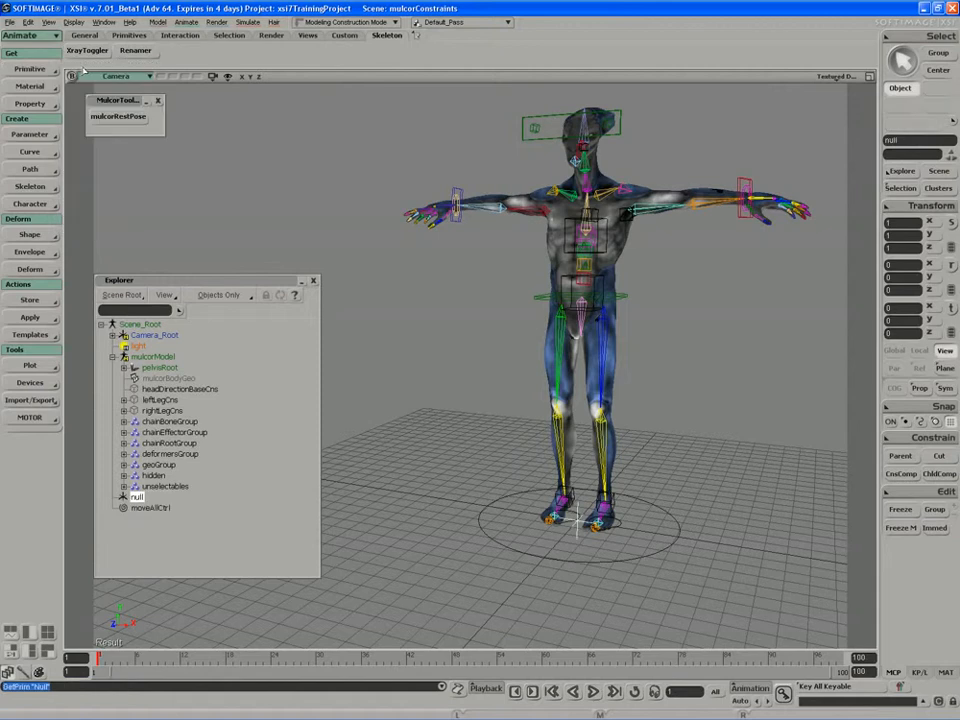
pyautogui.click(148, 508)
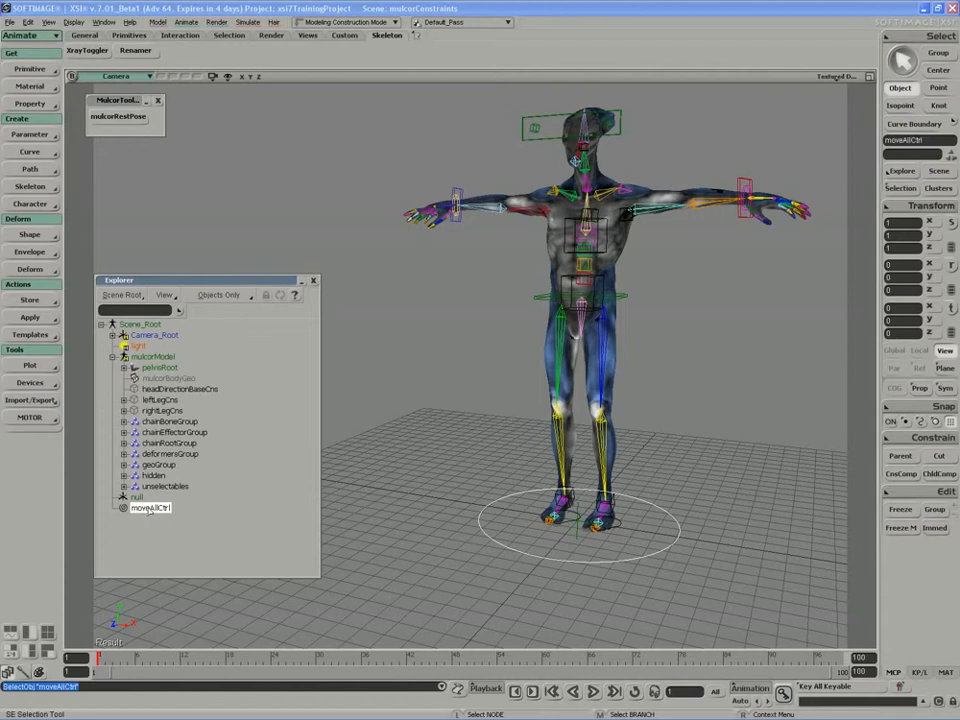
pyautogui.doubleClick(138, 497)
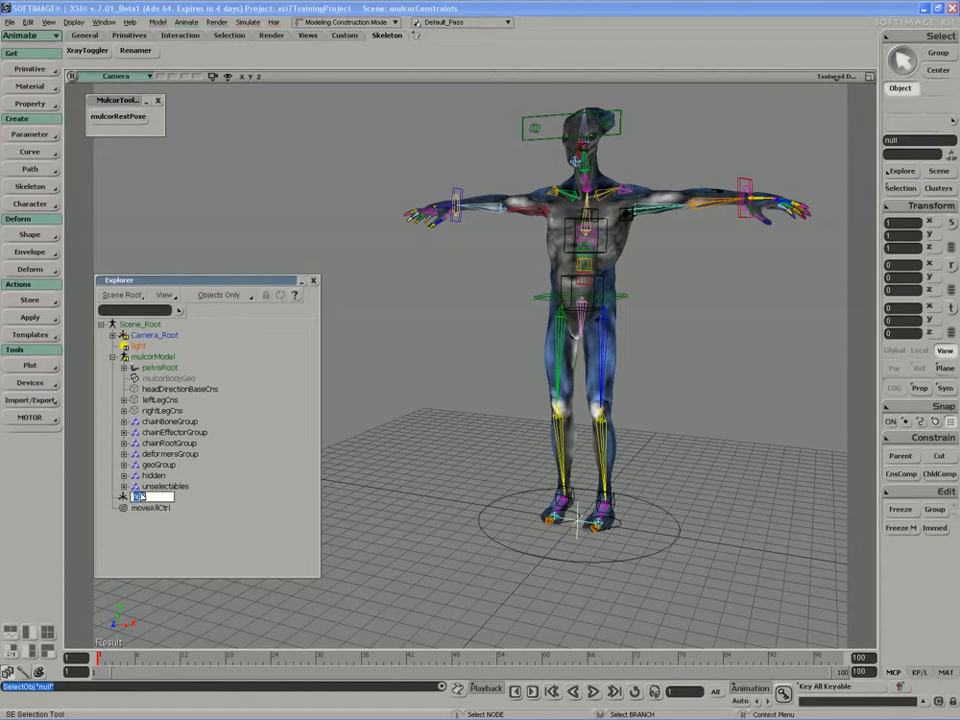
pyautogui.write('scaleAllCt')
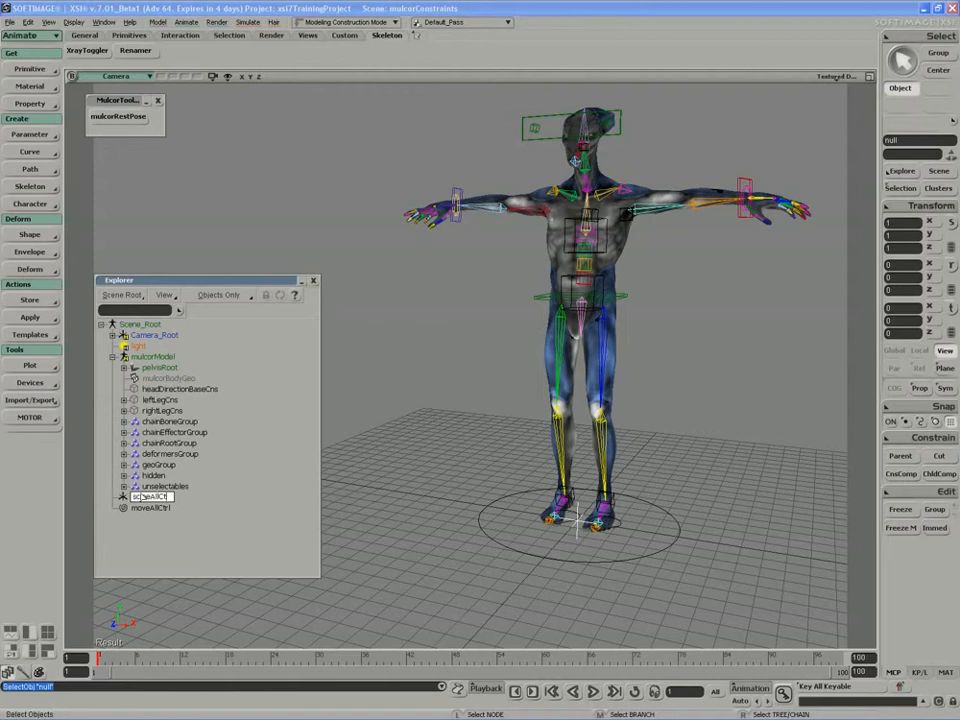
pyautogui.write('rl')
pyautogui.press('Return')
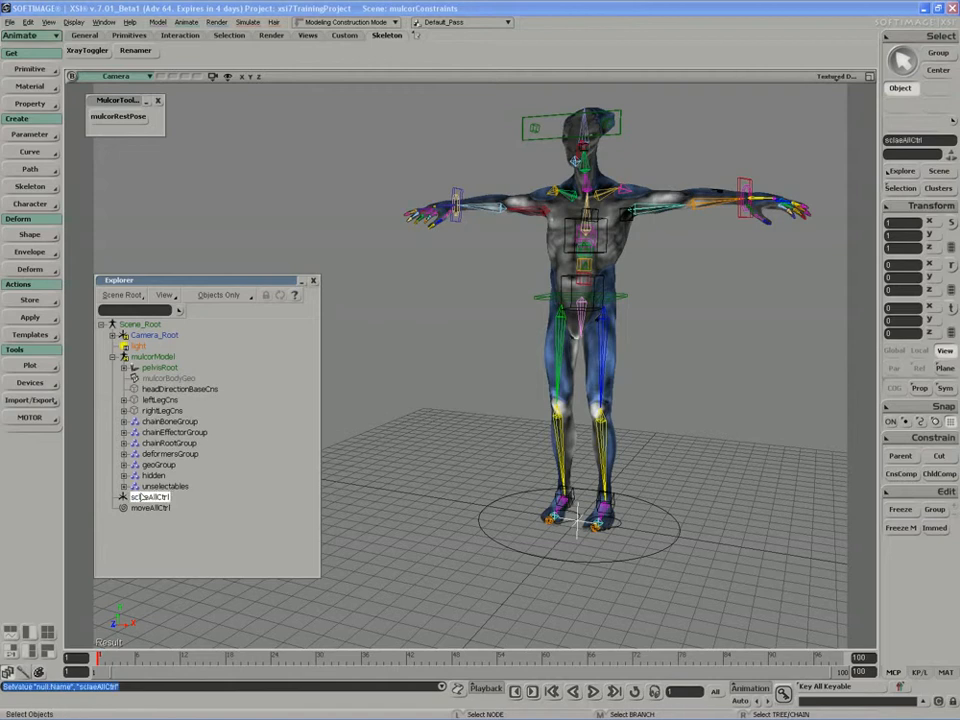
# Step: Parent moveAllCtrl under the sclaeAllCtrl null and select each of the two to check the hierarchy
pyautogui.moveTo(150, 507); pyautogui.dragTo(140, 497)
pyautogui.click(150, 497)
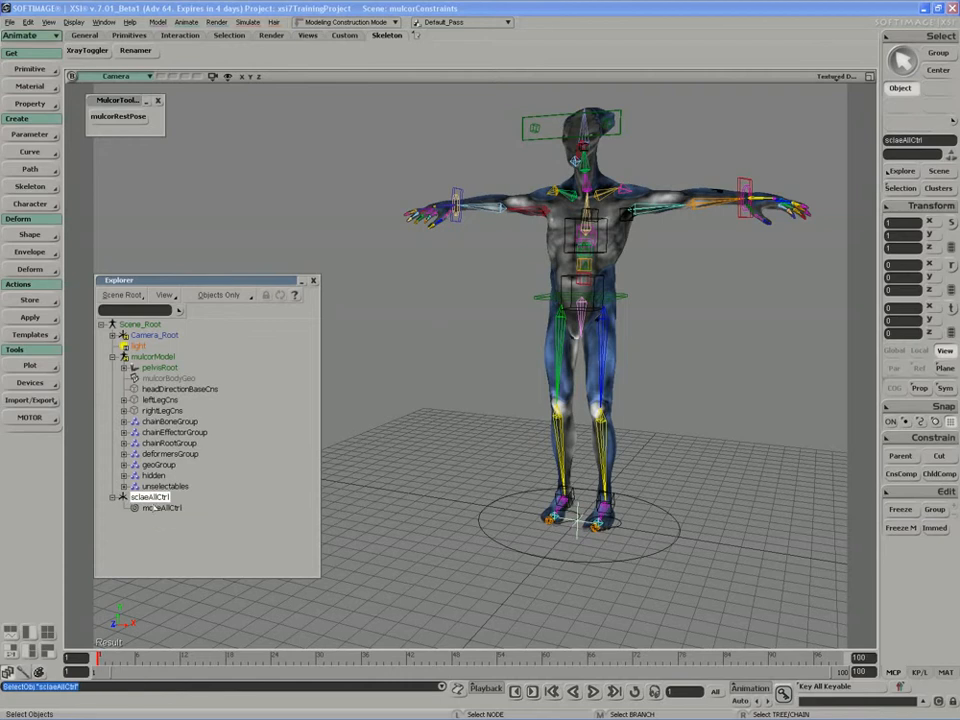
pyautogui.click(157, 508)
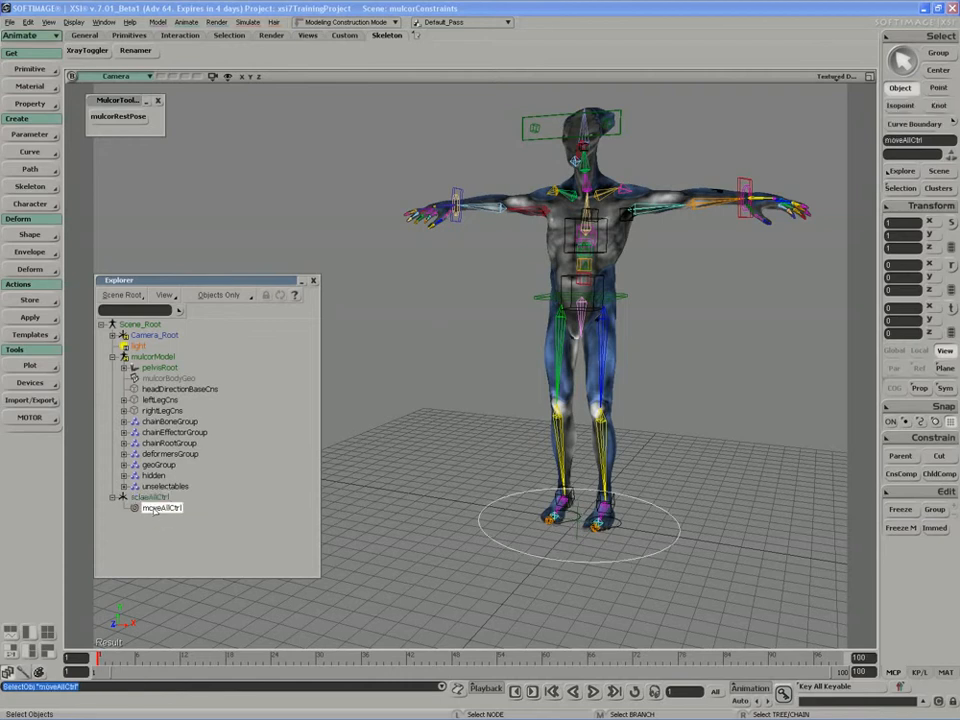
# Step: Move moveAllCtrl directly under mulcorModel and delete the sclaeAllCtrl null
pyautogui.moveTo(160, 511); pyautogui.dragTo(151, 360)
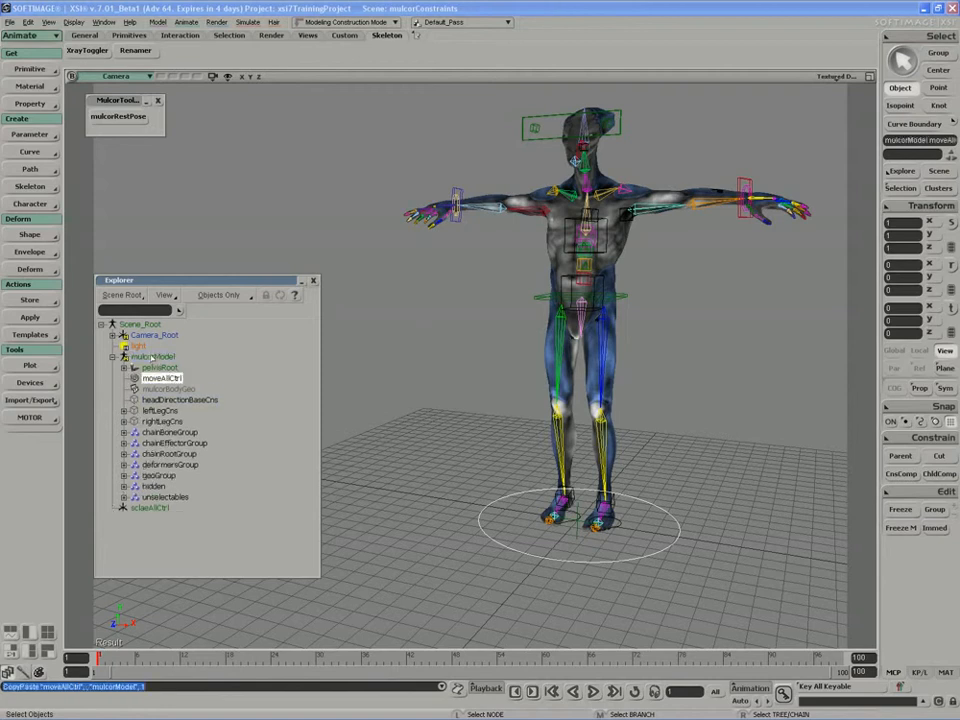
pyautogui.click(147, 508)
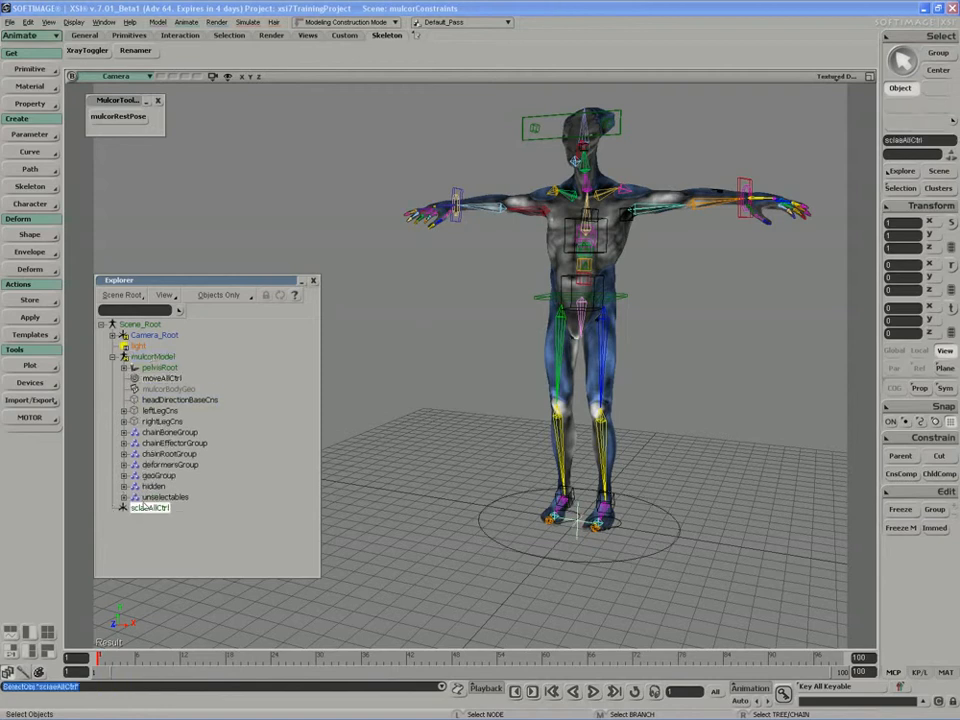
pyautogui.press('Delete')
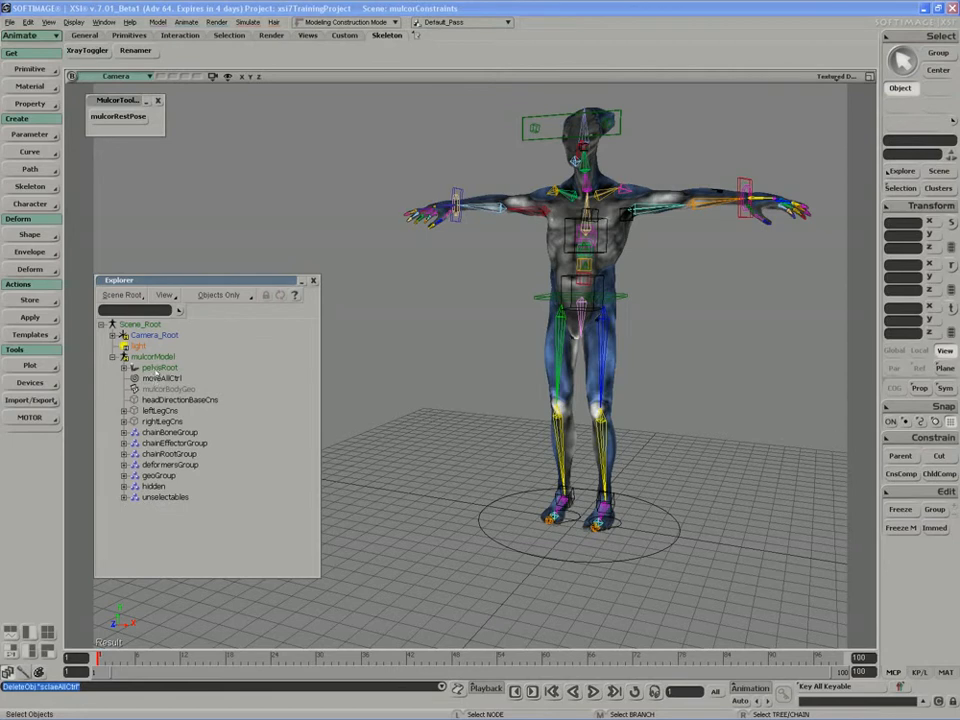
# Step: Parent pelvisRoot, headDirectionBaseCns, leftLegCns and rightLegCns under moveAllCtrl, collapse its branch and select it
pyautogui.click(158, 368)
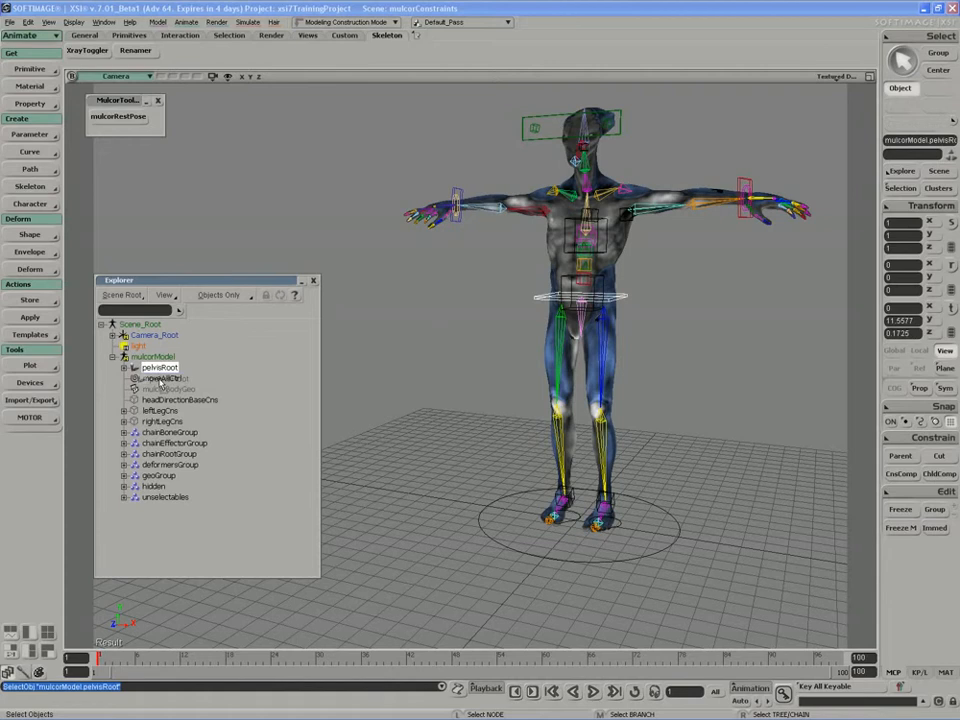
pyautogui.moveTo(158, 380); pyautogui.dragTo(158, 379)
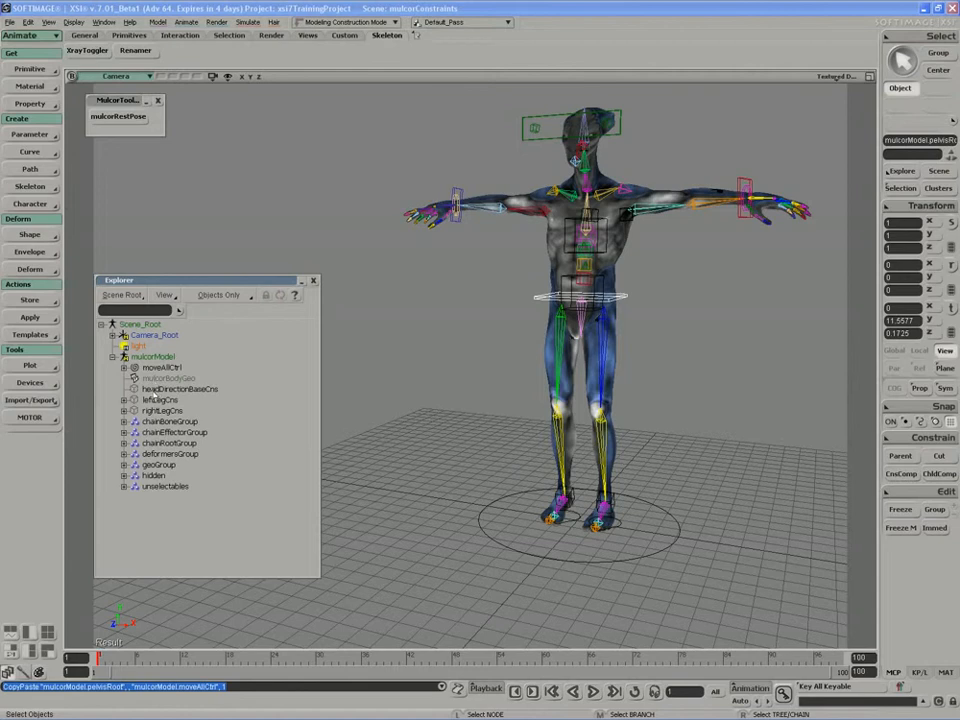
pyautogui.moveTo(154, 390); pyautogui.dragTo(154, 368)
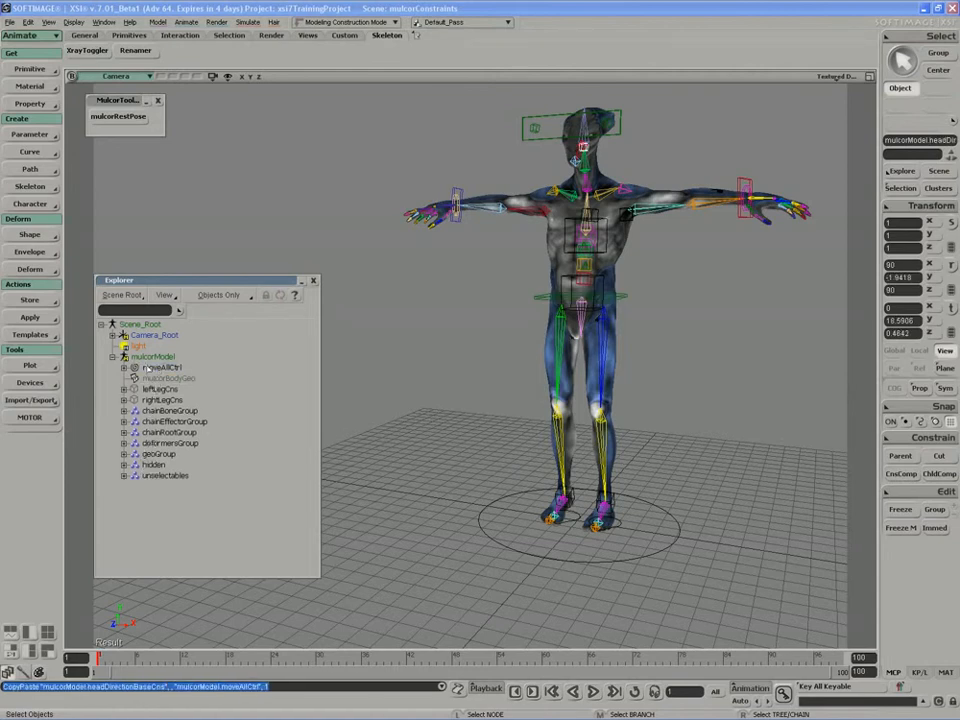
pyautogui.click(125, 368)
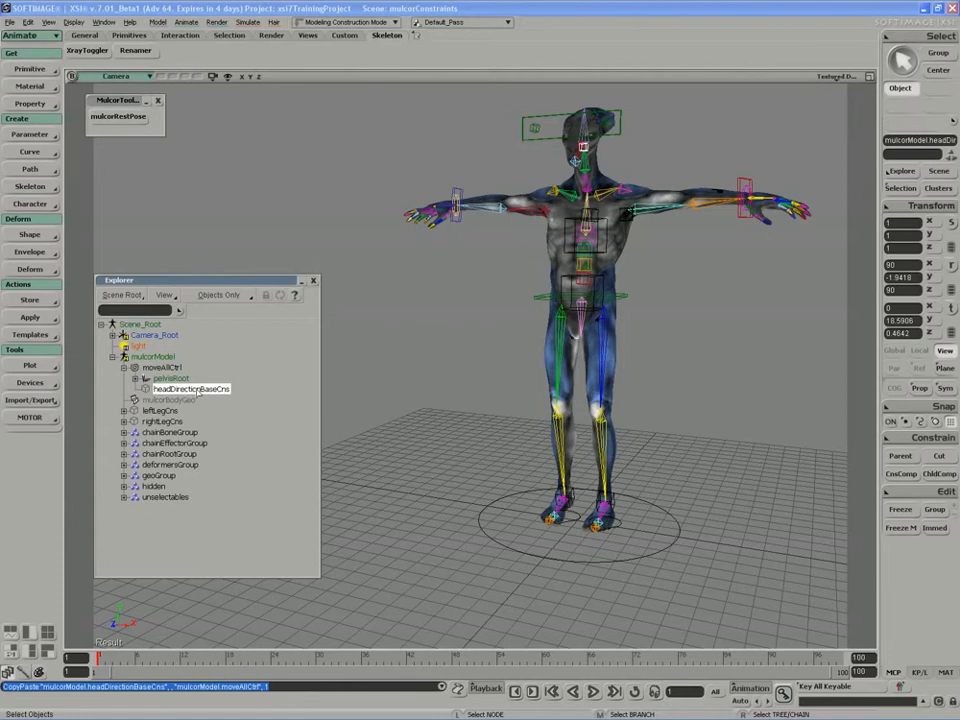
pyautogui.moveTo(152, 412); pyautogui.dragTo(152, 358)
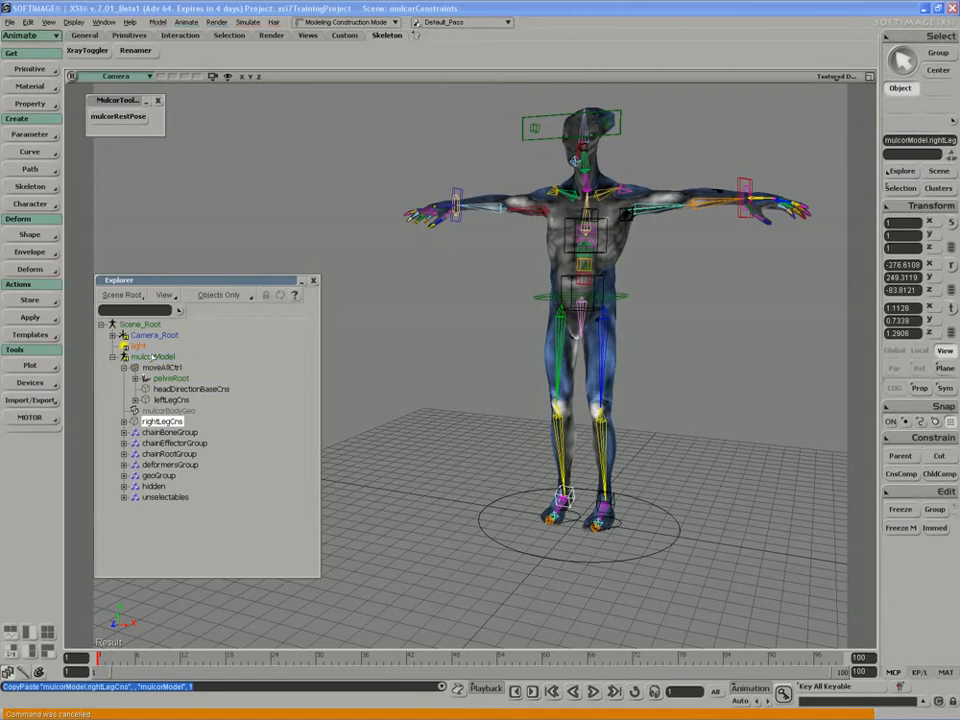
pyautogui.moveTo(160, 421); pyautogui.dragTo(125, 370)
pyautogui.click(124, 368)
pyautogui.click(160, 367)
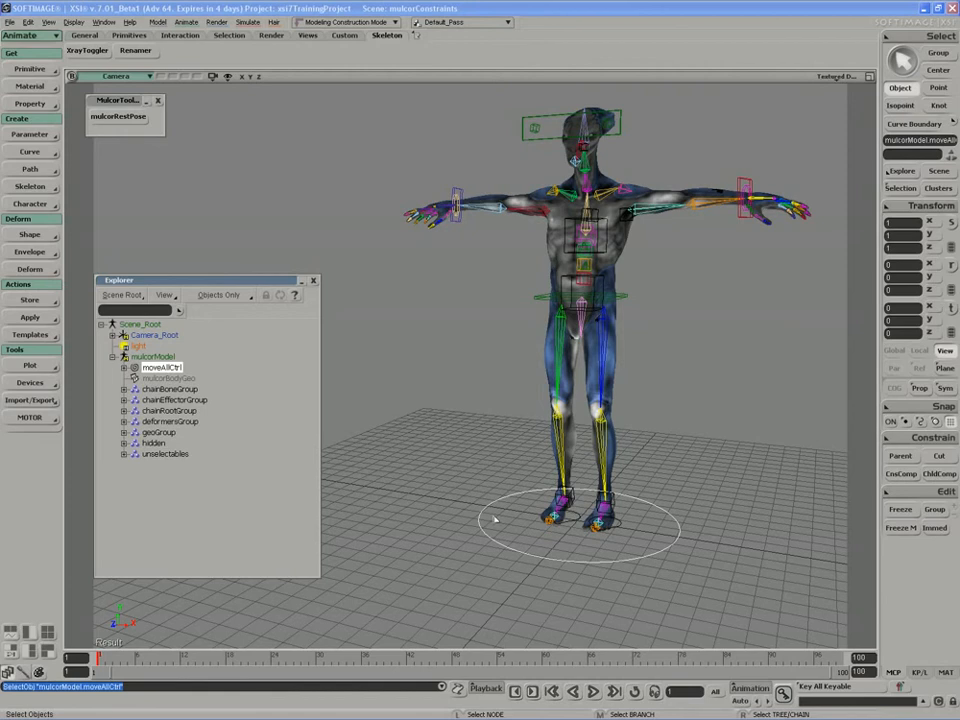
# Step: Check the rig hierarchy by selecting the whole moveAllCtrl branch and the separate mulcorBodyGeo mesh
pyautogui.middleClick(163, 368)
pyautogui.press('s')
pyautogui.moveTo(392, 418); pyautogui.dragTo(372, 420, button='right')
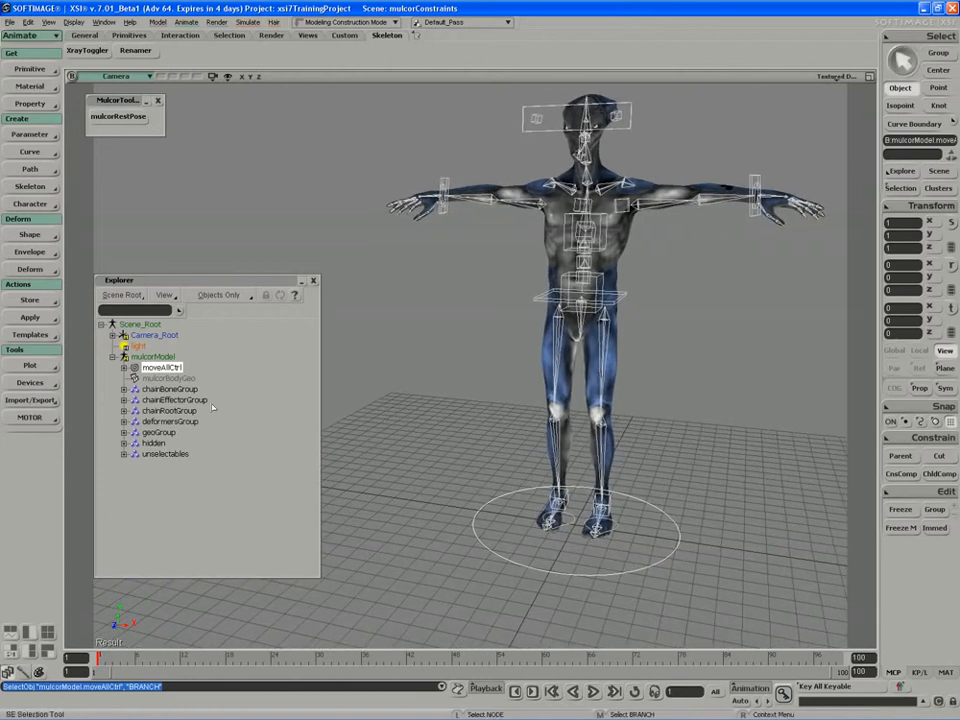
pyautogui.click(157, 379)
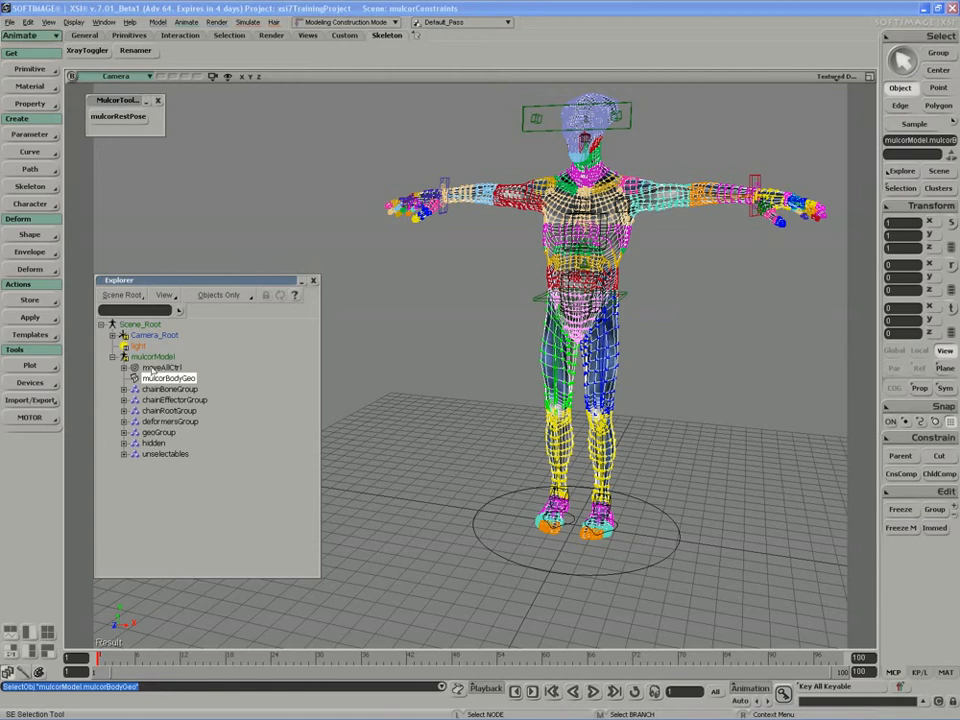
# Step: Try scaling the whole moveAllCtrl branch uniformly, and undo the scaling
pyautogui.middleClick(152, 368)
pyautogui.press('x')
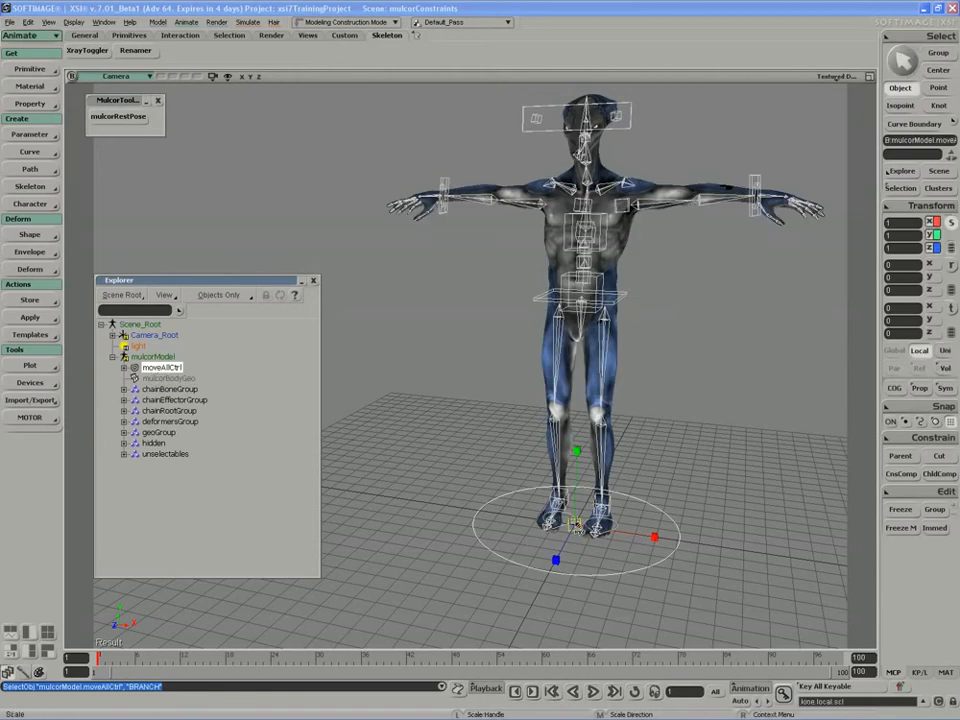
pyautogui.moveTo(577, 527); pyautogui.dragTo(560, 507)
pyautogui.hotkey('ctrl', 'z')
pyautogui.press('s')
pyautogui.moveTo(506, 435); pyautogui.dragTo(339, 441, button='right')
pyautogui.press('space')
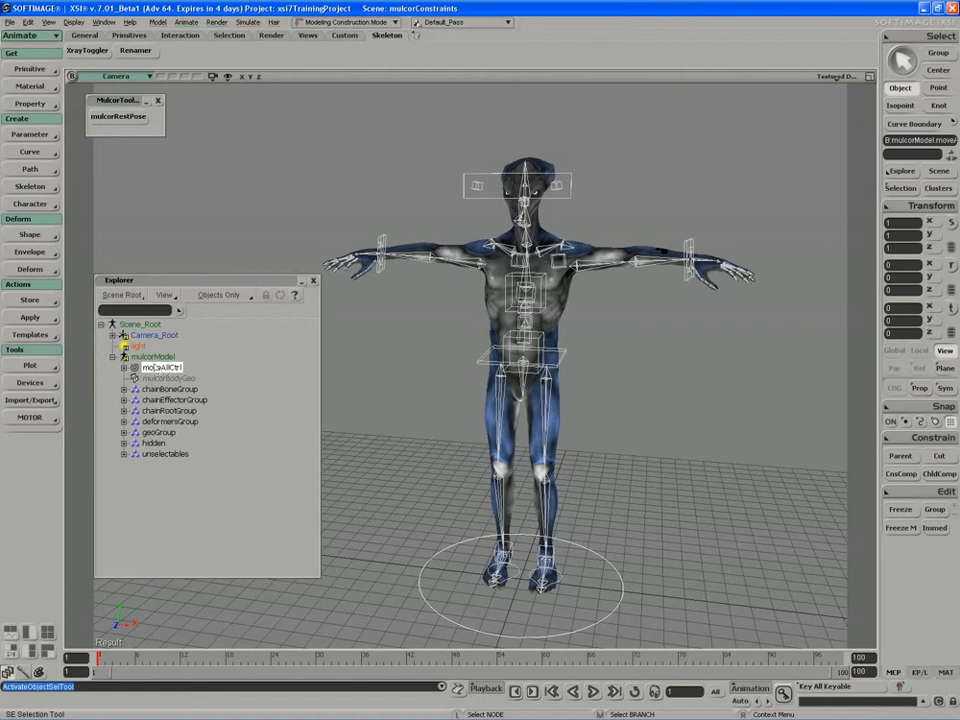
# Step: Test translating, rotating and scaling moveAllCtrl as a single node, undoing each transformation
pyautogui.click(156, 370)
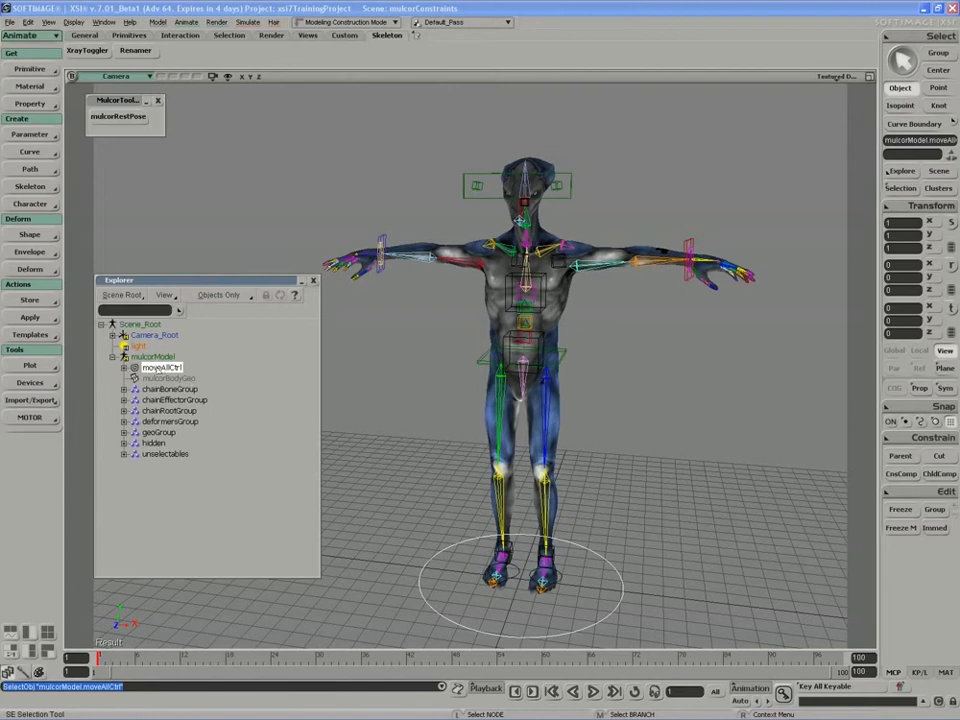
pyautogui.click(150, 356)
pyautogui.click(161, 368)
pyautogui.press('v')
pyautogui.moveTo(533, 589); pyautogui.dragTo(474, 544)
pyautogui.hotkey('ctrl', 'z')
pyautogui.press('c')
pyautogui.hotkey('ctrl', 'z')
pyautogui.press('x')
pyautogui.hotkey('ctrl', 'z')
pyautogui.press('s')
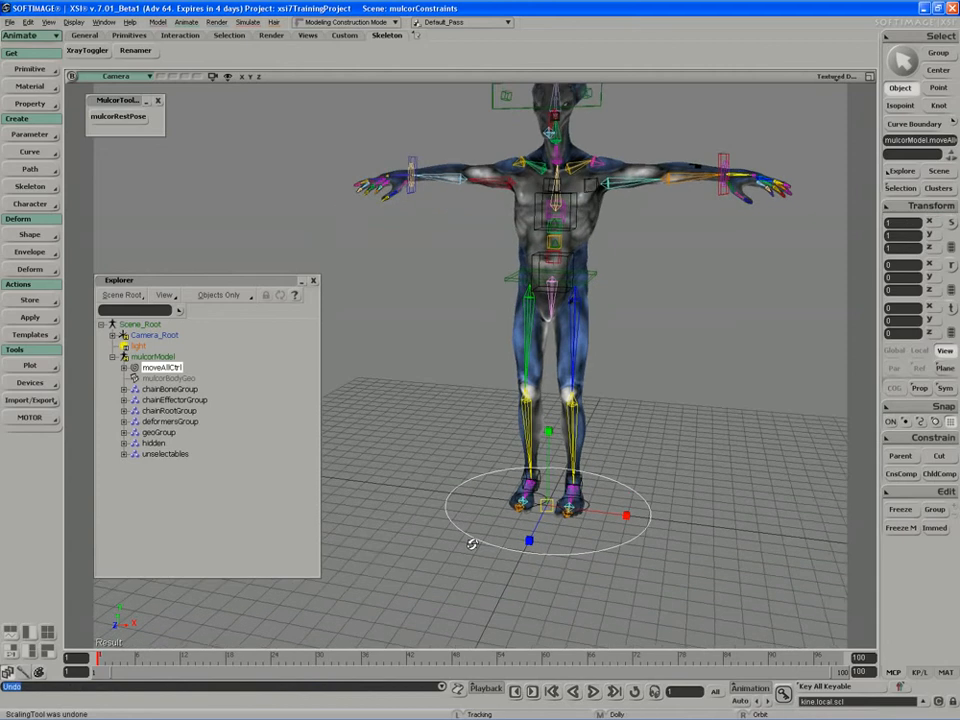
pyautogui.moveTo(474, 544); pyautogui.dragTo(484, 521, button='right')
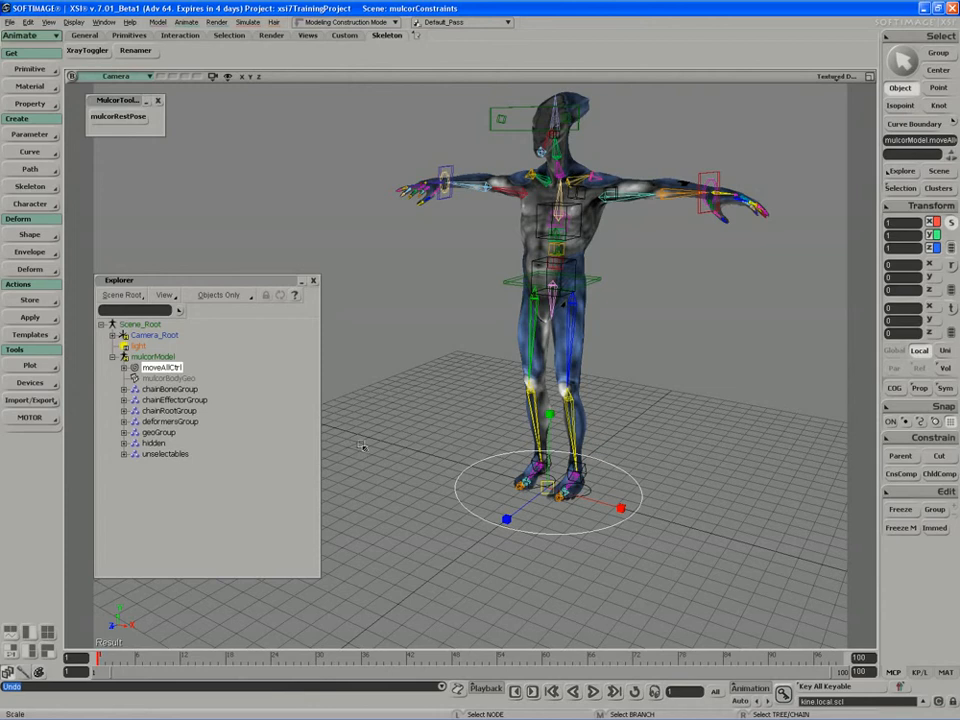
# Step: Pull the front point of the moveAllCtrl circle outward so the curve points in the character's facing direction
pyautogui.press('space')
pyautogui.click(401, 467)
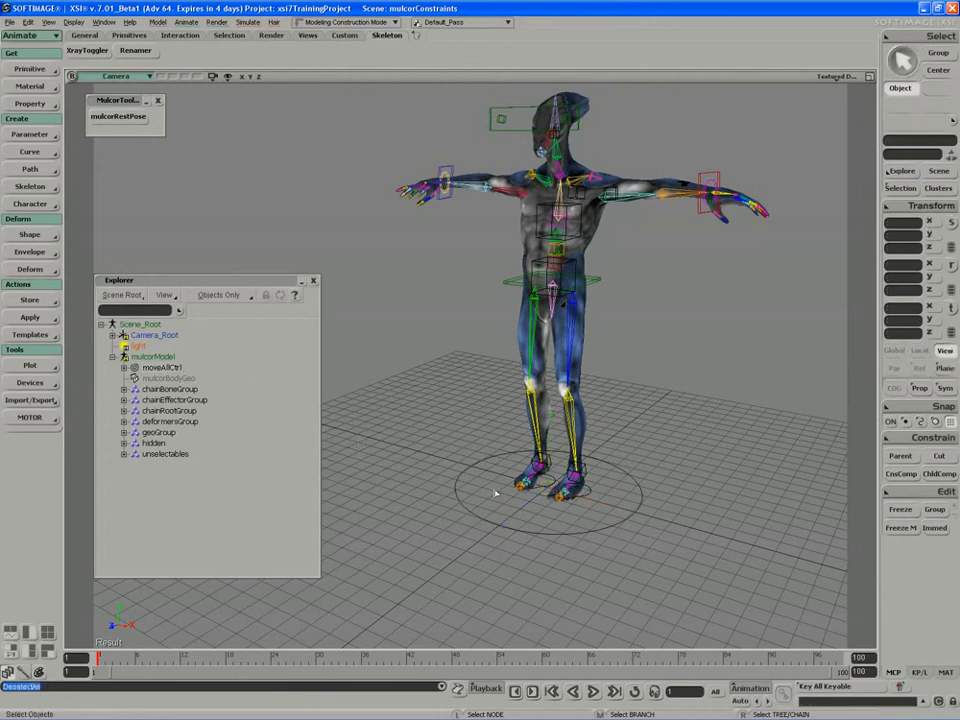
pyautogui.click(488, 527)
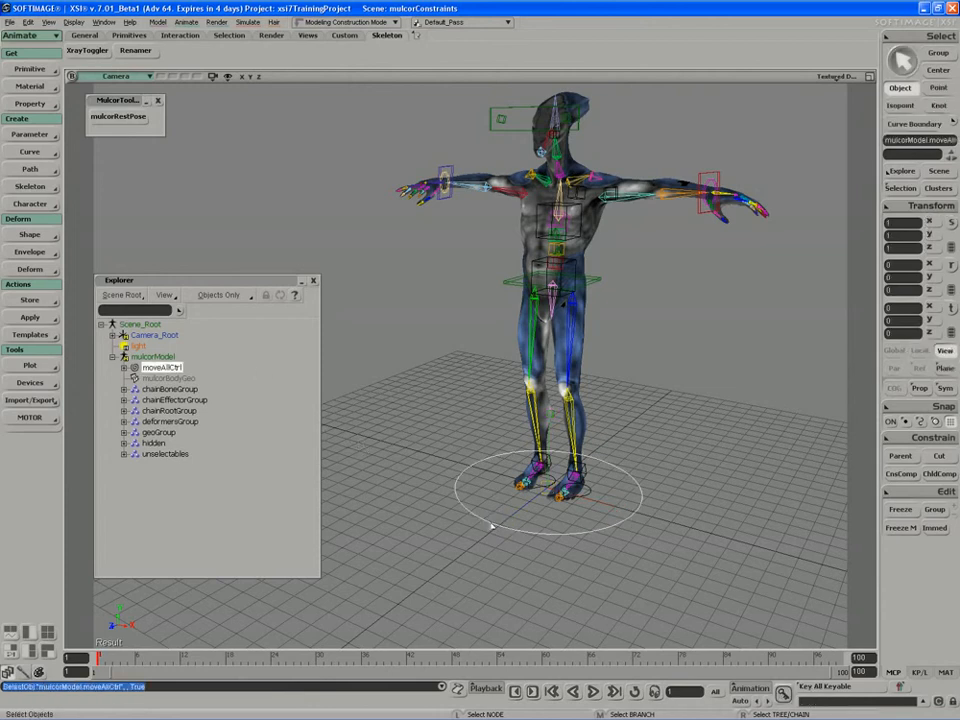
pyautogui.press('t')
pyautogui.moveTo(504, 517); pyautogui.dragTo(472, 545)
pyautogui.press('v')
pyautogui.press('space')
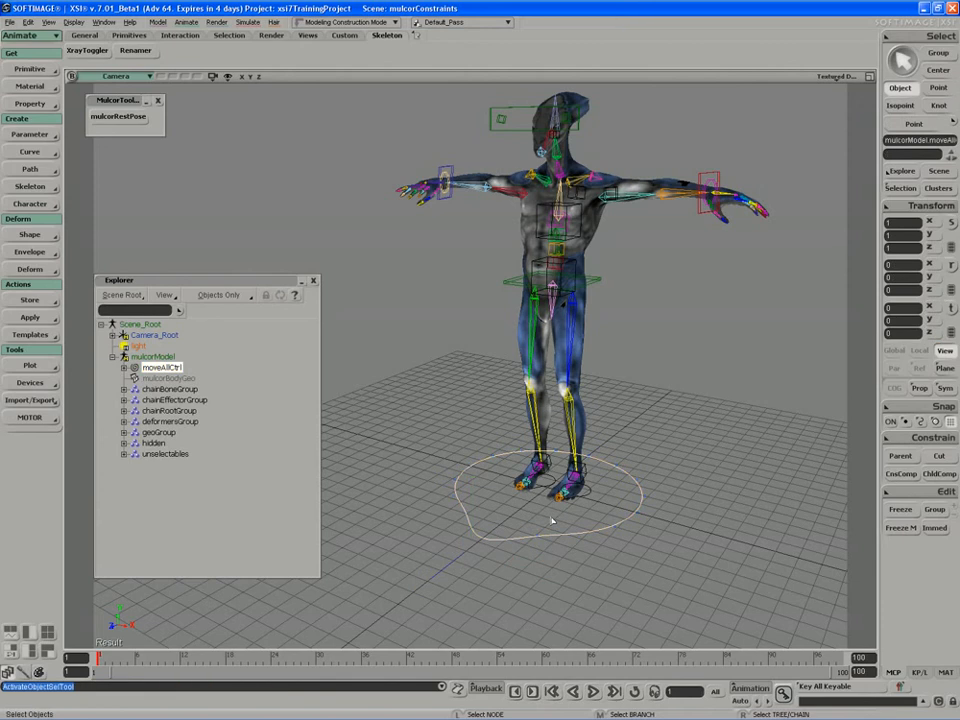
# Step: Freeze the modeling operators on the reshaped moveAllCtrl curve and close the Explorer
pyautogui.press('5')
pyautogui.press('6')
pyautogui.press('6')
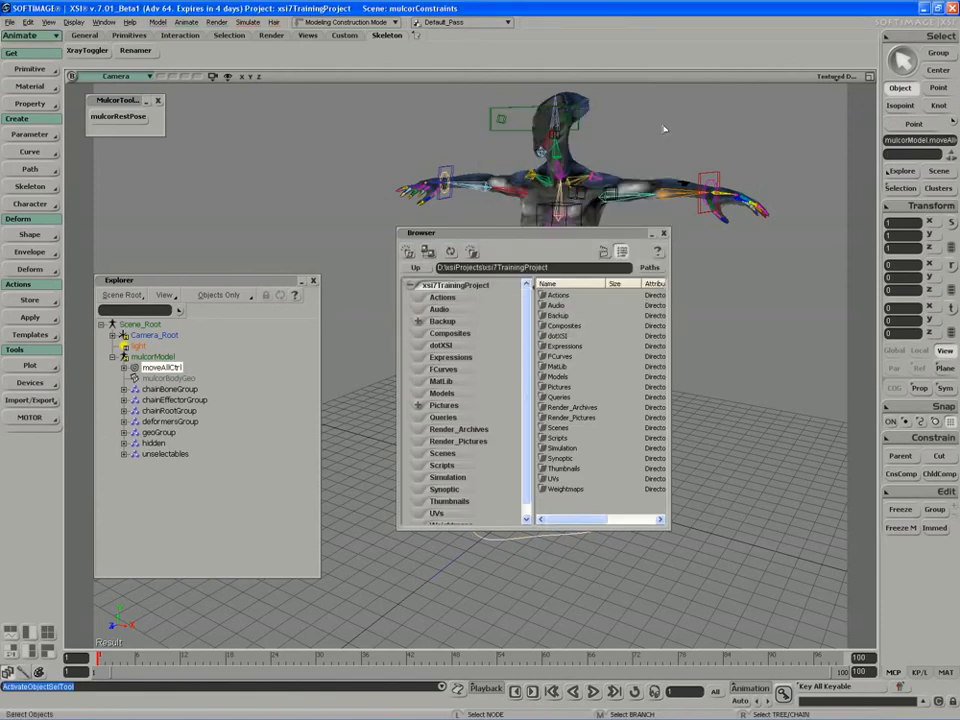
pyautogui.press('5')
pyautogui.press('s')
pyautogui.moveTo(581, 314); pyautogui.dragTo(530, 315, button='right')
pyautogui.click(312, 281)
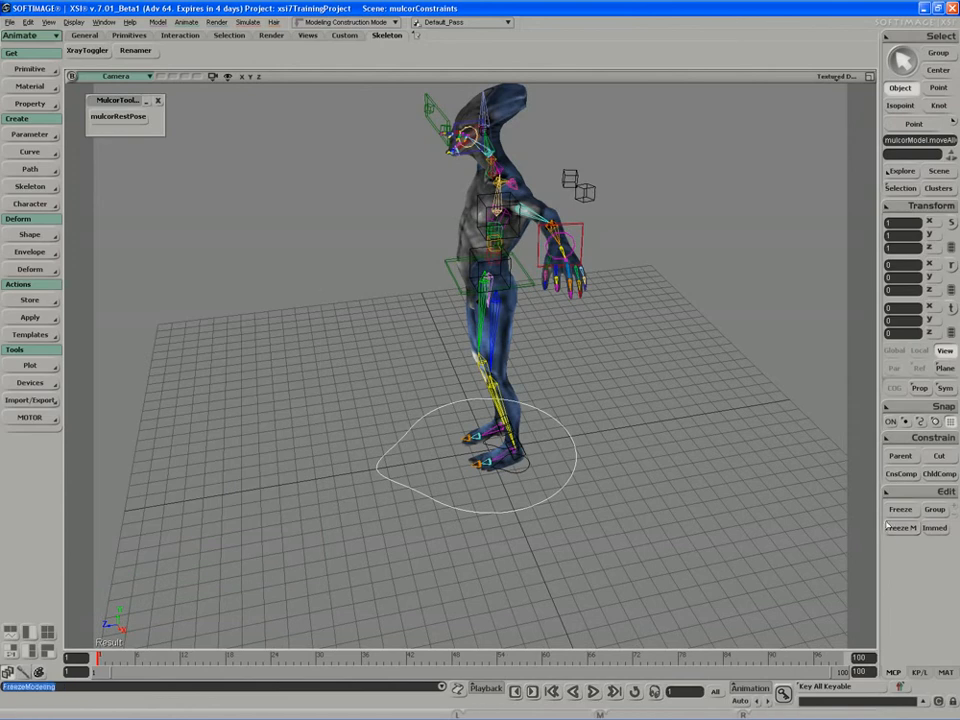
# Step: Reopen the Explorer, select the entire rig including moveAllCtrl, and store its keyable parameters' current values as an action named restPose
pyautogui.press('8')
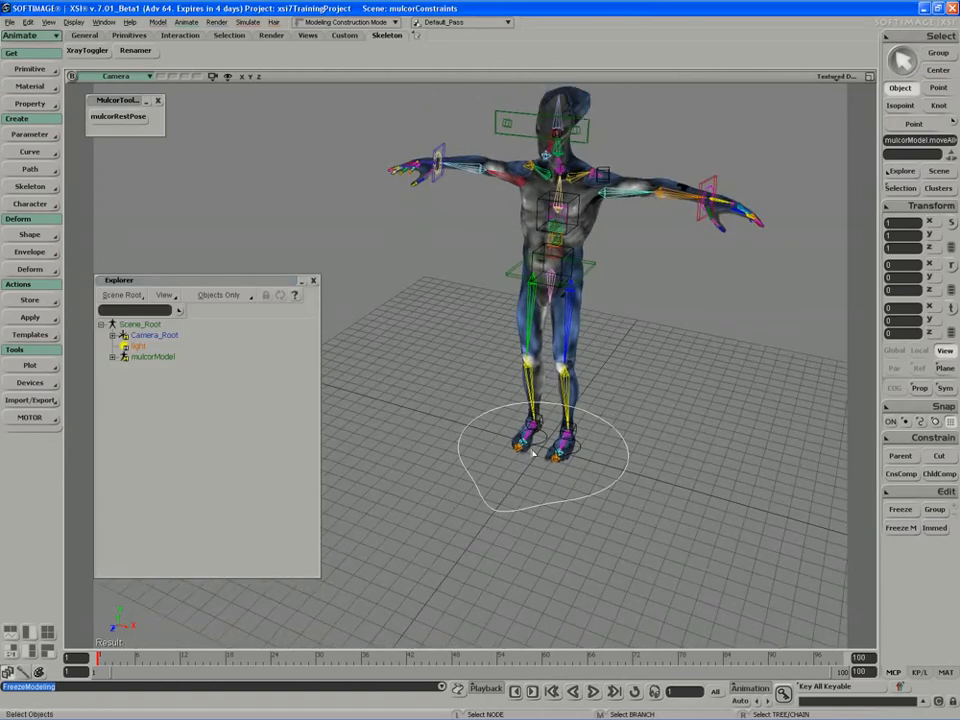
pyautogui.press('s')
pyautogui.moveTo(515, 417); pyautogui.dragTo(531, 442, button='right')
pyautogui.moveTo(531, 442); pyautogui.dragTo(527, 448)
pyautogui.moveTo(527, 448); pyautogui.dragTo(520, 447, button='middle')
pyautogui.moveTo(520, 447); pyautogui.dragTo(516, 440, button='right')
pyautogui.press('space')
pyautogui.moveTo(746, 144); pyautogui.dragTo(349, 567)
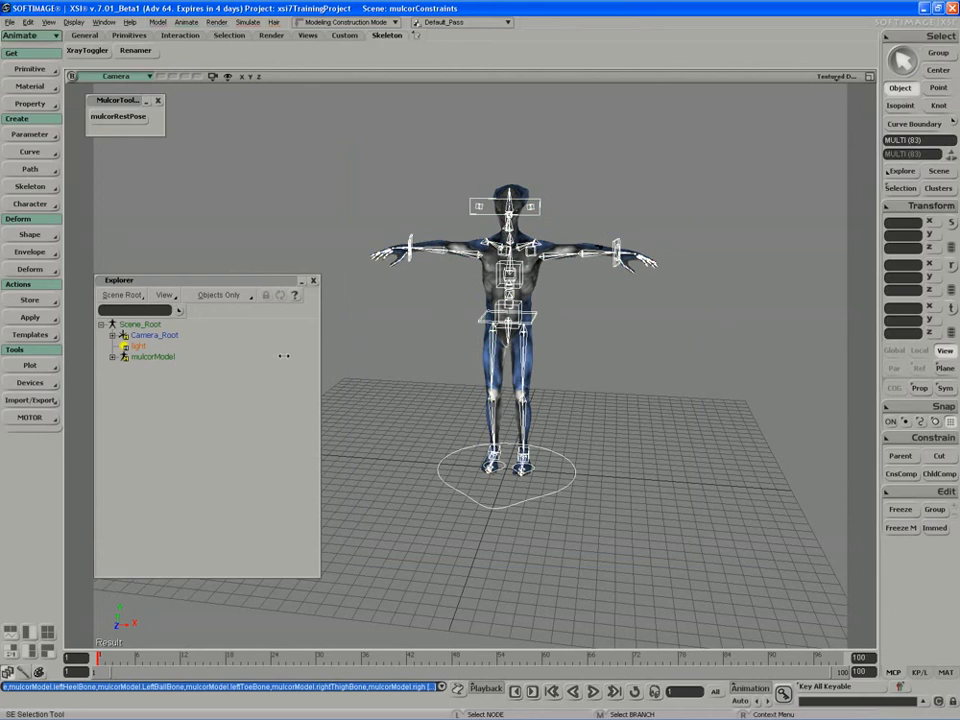
pyautogui.click(30, 300)
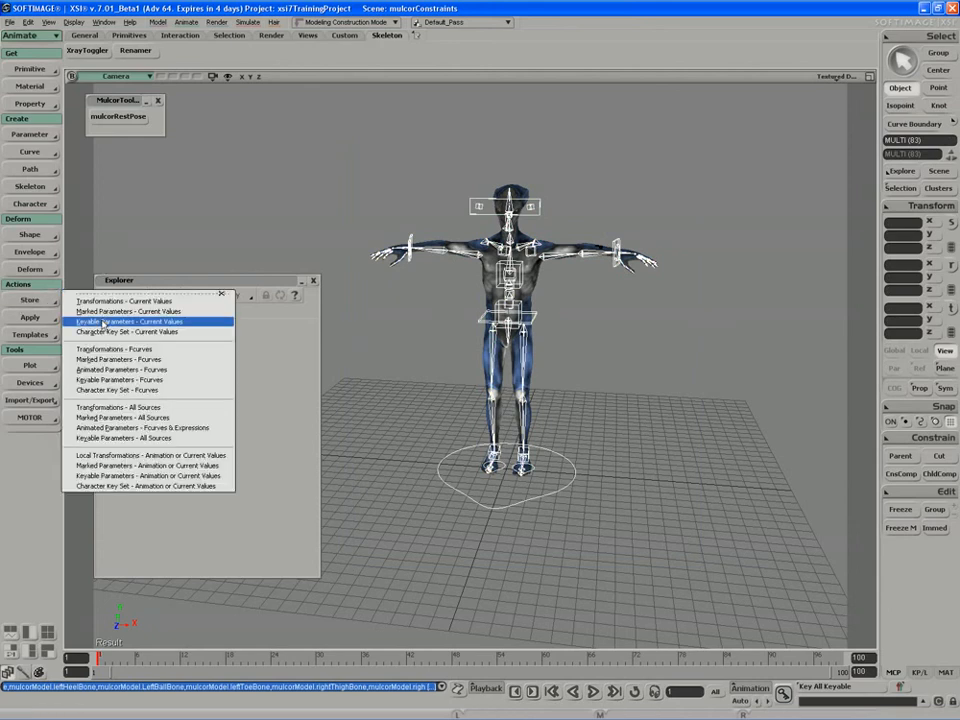
pyautogui.click(103, 322)
pyautogui.write('restPose')
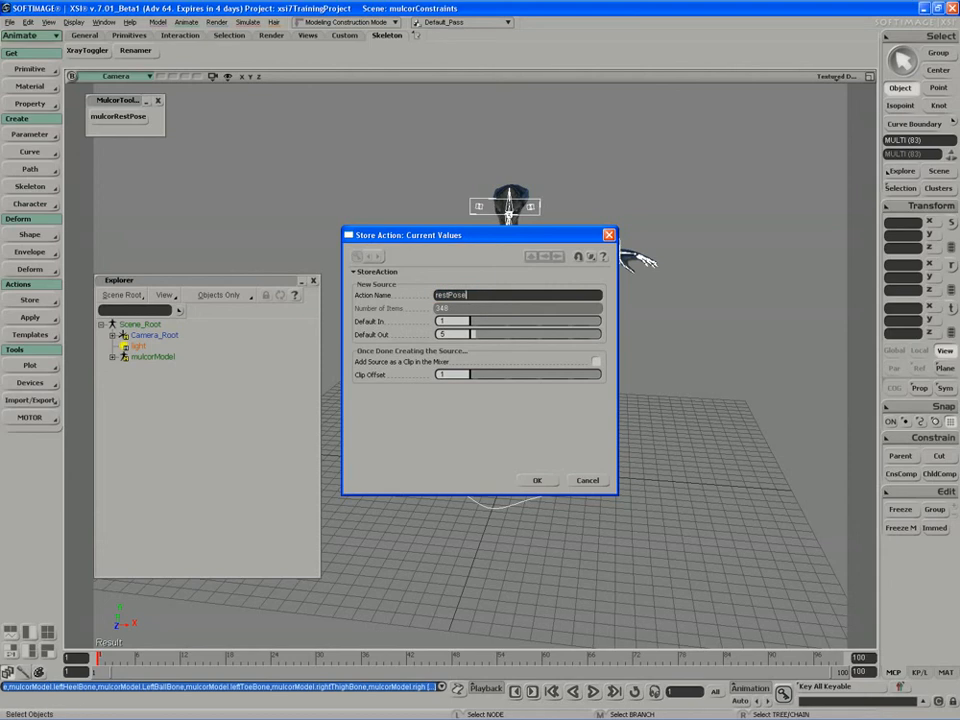
pyautogui.press('Return')
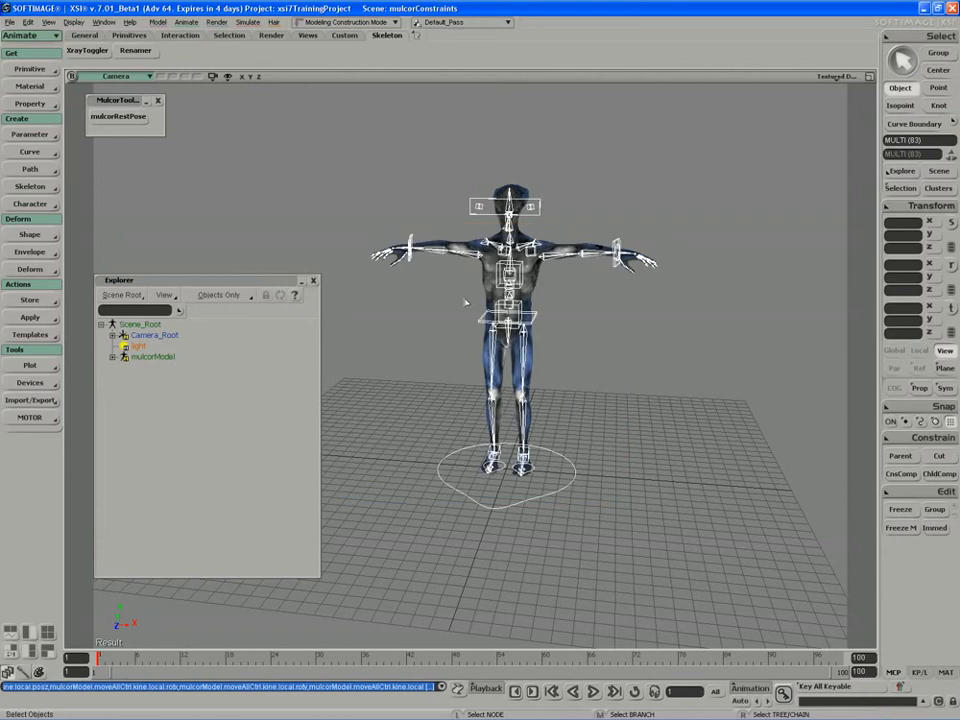
# Step: Filter the Explorer to Mixers Only and expand mulcorModel's mixer down to its animation sources
pyautogui.click(113, 356)
pyautogui.click(218, 295)
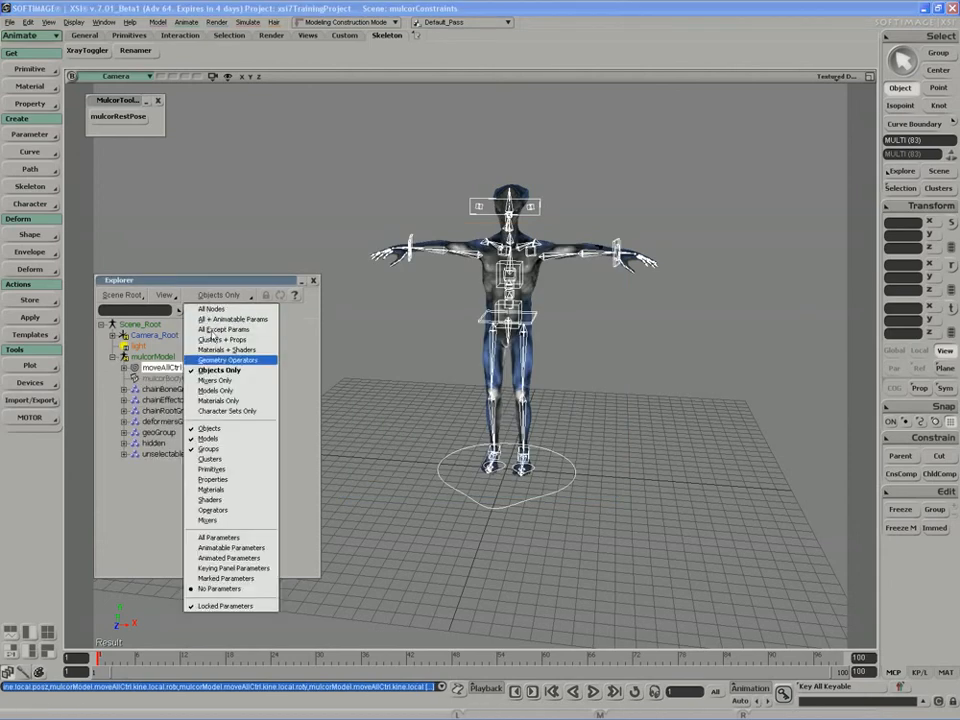
pyautogui.click(214, 380)
pyautogui.click(123, 345)
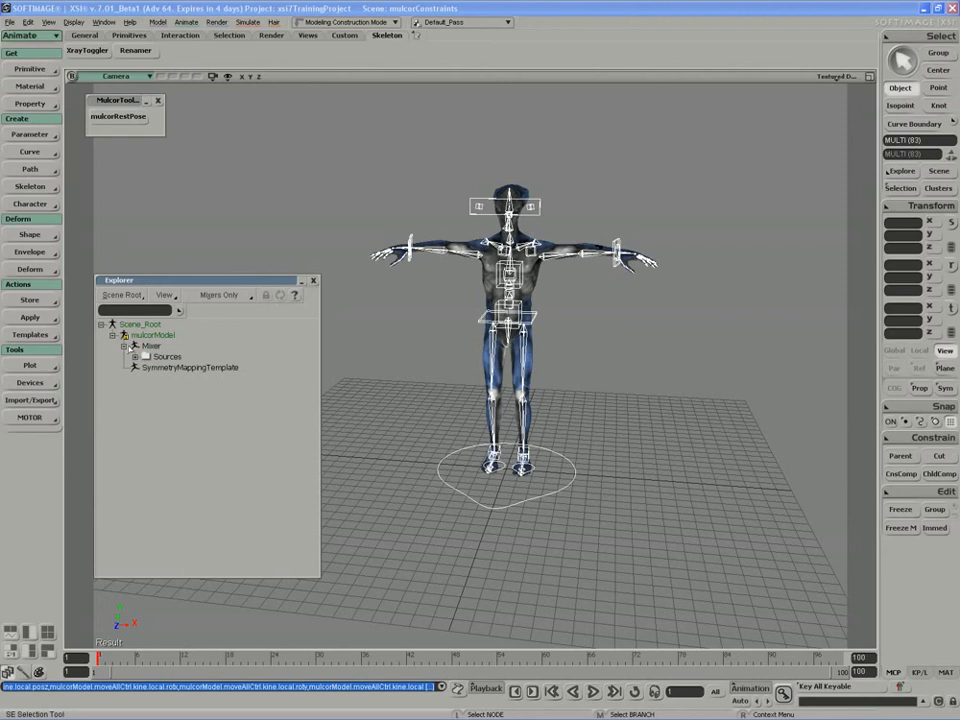
pyautogui.click(135, 356)
pyautogui.click(146, 367)
pyautogui.click(218, 295)
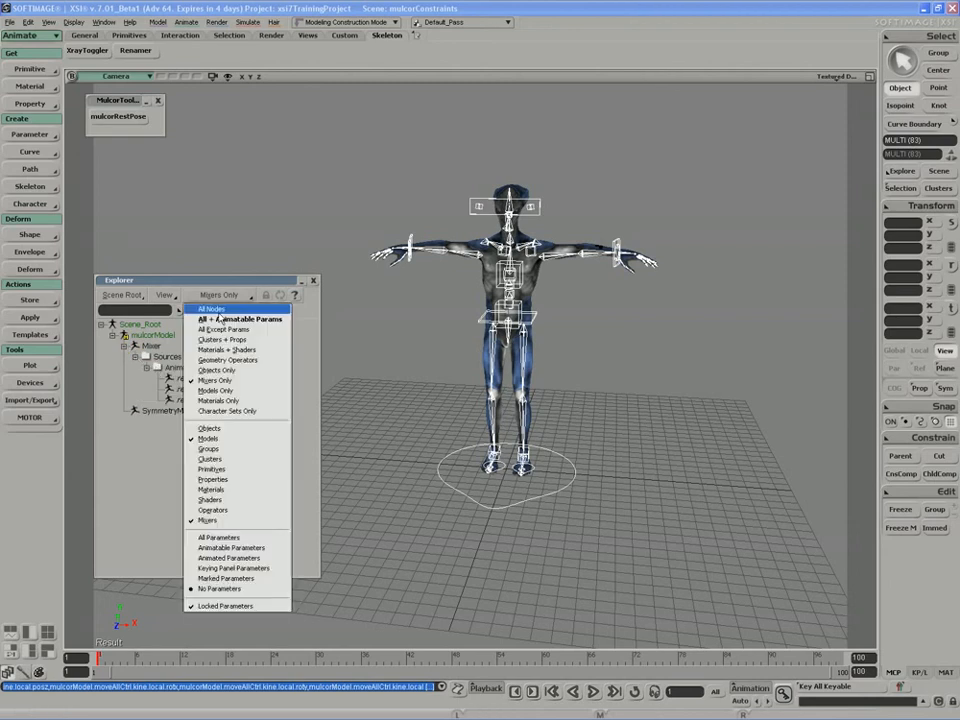
pyautogui.click(205, 380)
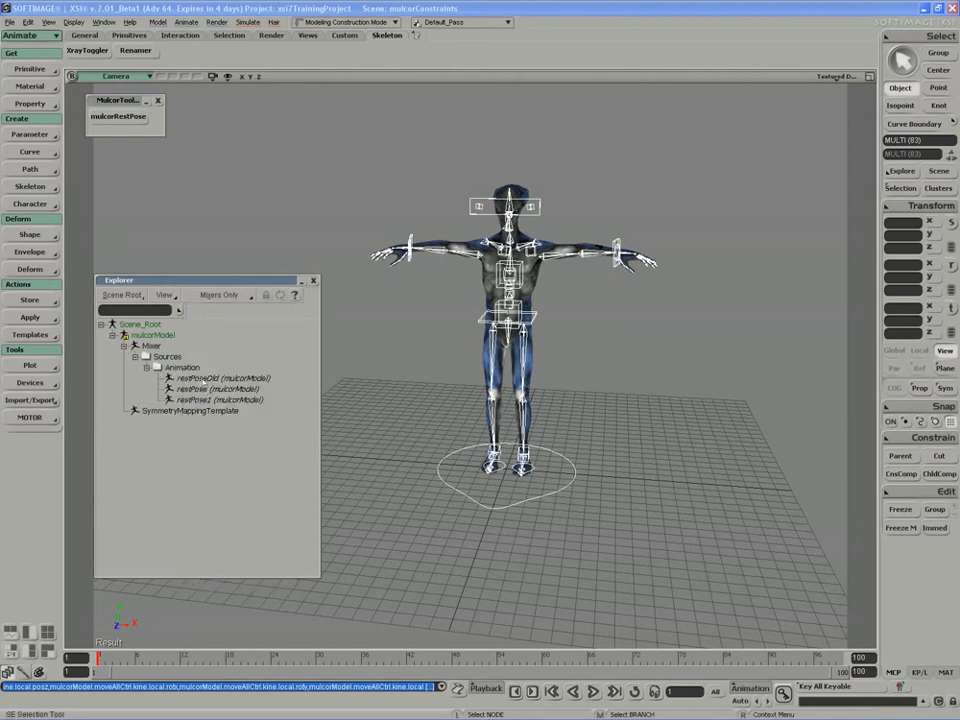
# Step: Delete the existing restPoseOld animation source and rename the restPose source as restPoseOld
pyautogui.click(214, 380)
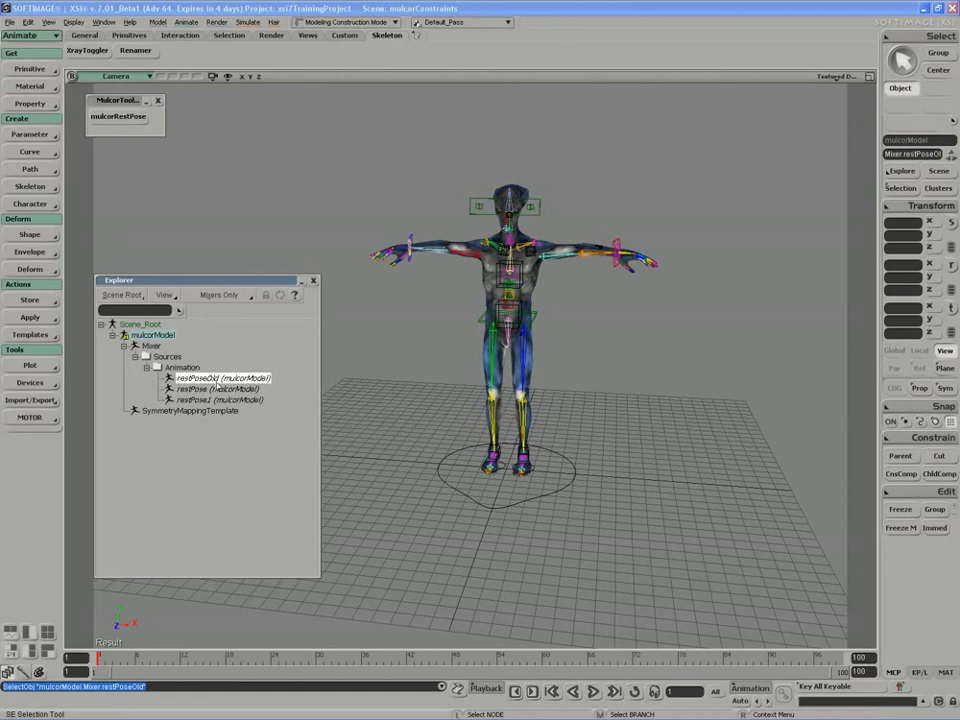
pyautogui.press('Delete')
pyautogui.doubleClick(217, 379)
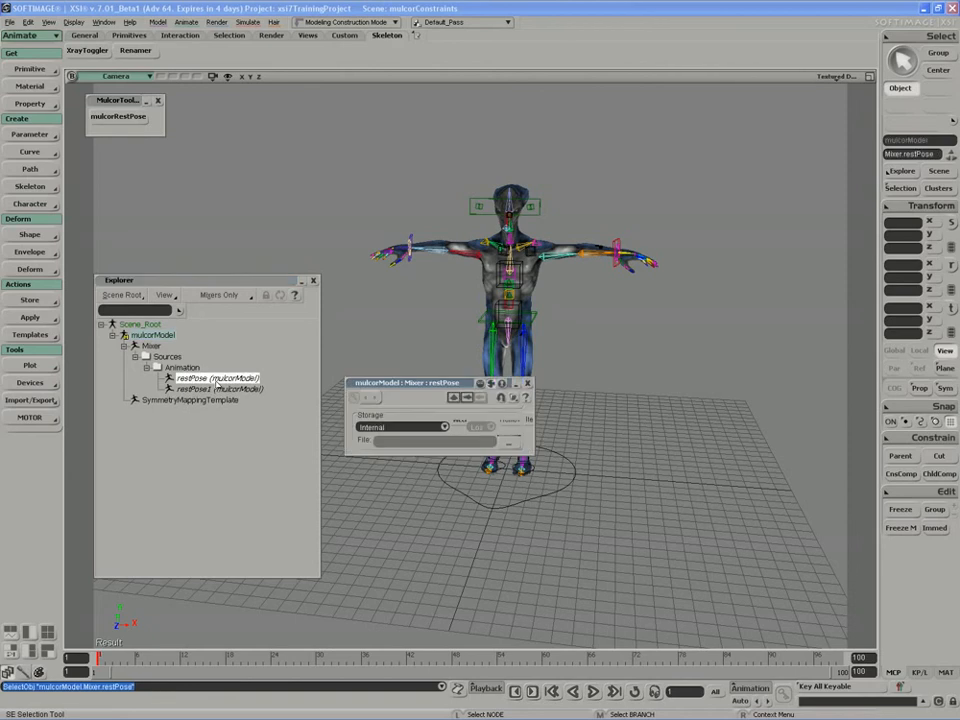
pyautogui.click(217, 379)
pyautogui.write('Old')
pyautogui.press('Return')
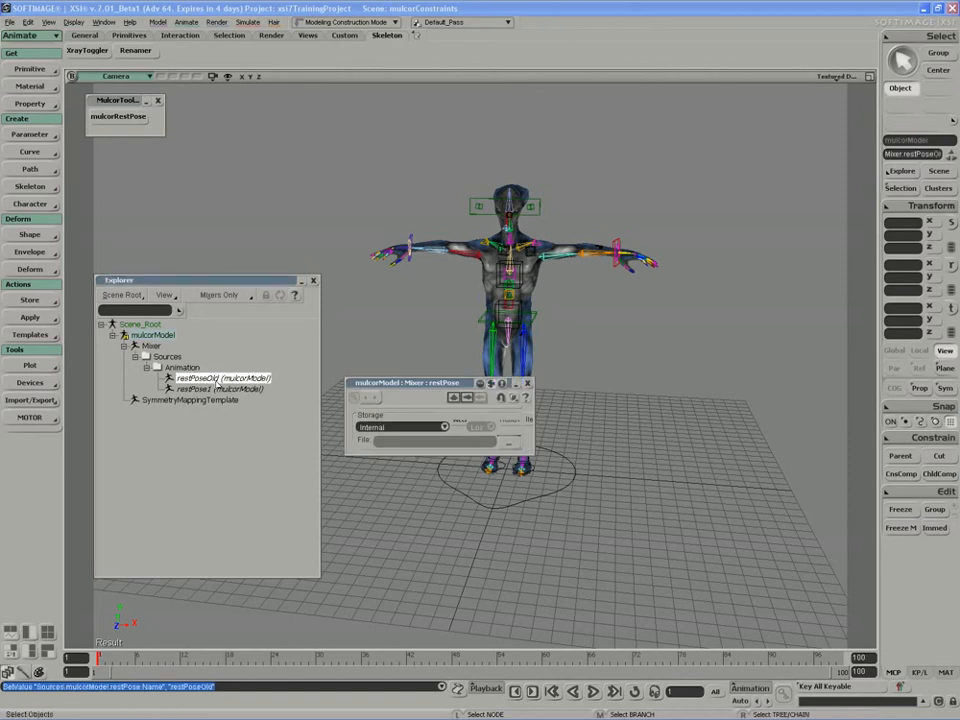
# Step: Rename the restPose1 animation source as restPose and close the source's property page
pyautogui.click(217, 386)
pyautogui.write('restPose')
pyautogui.press('Return')
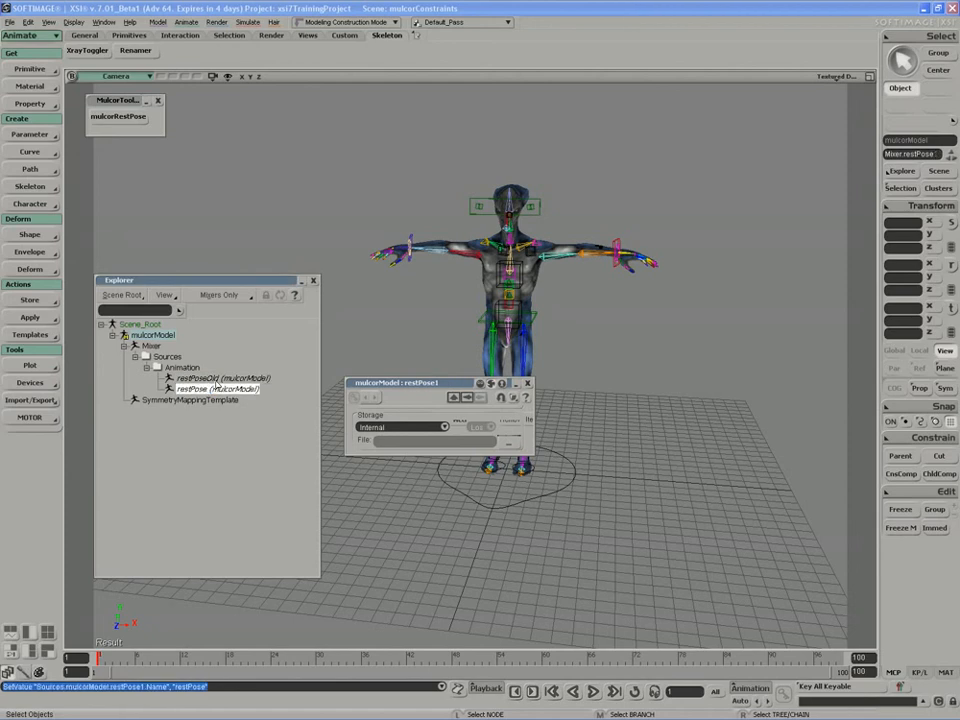
pyautogui.click(528, 384)
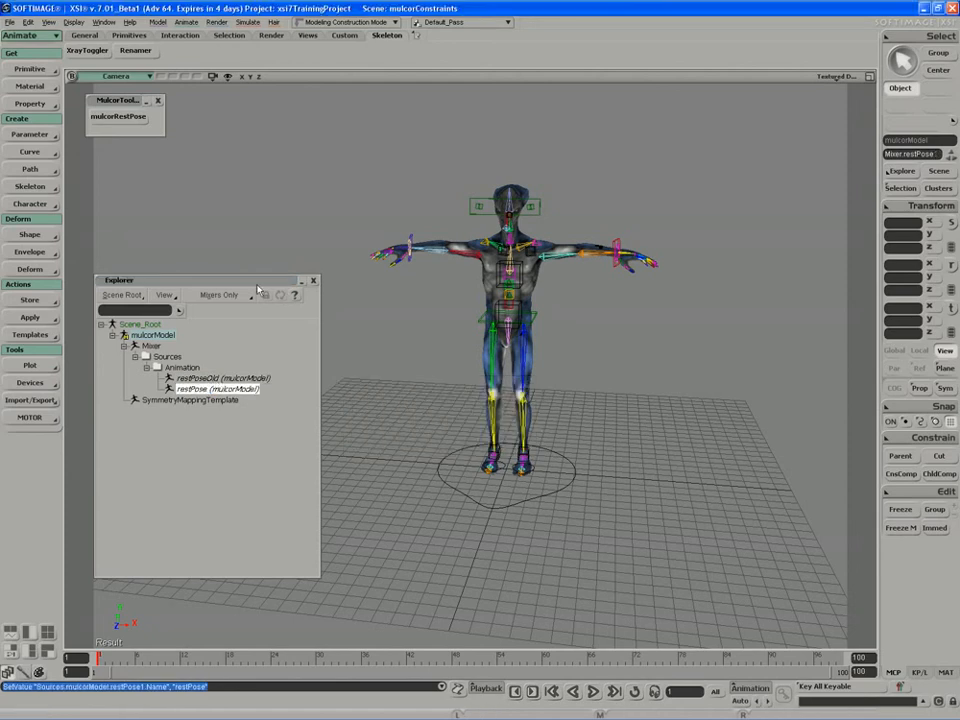
# Step: Set the Explorer filter to Objects Only, move the Explorer just below the mulcorRestPose toolbar and collapse it to its title bar
pyautogui.click(219, 295)
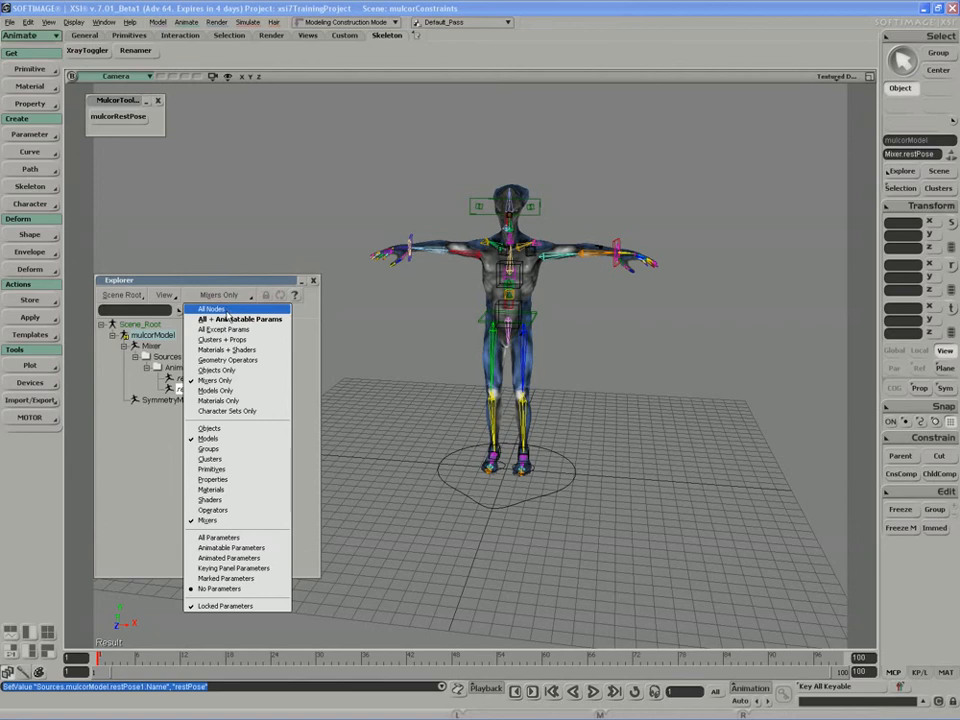
pyautogui.click(217, 370)
pyautogui.moveTo(193, 284); pyautogui.dragTo(181, 163)
pyautogui.doubleClick(190, 241)
pyautogui.press('space')
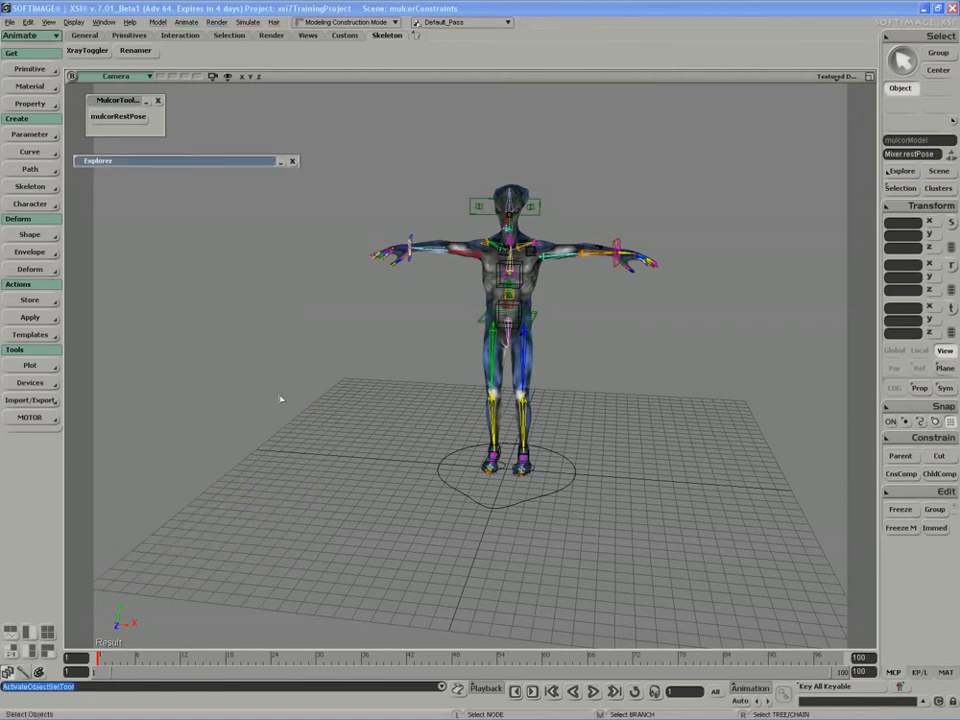